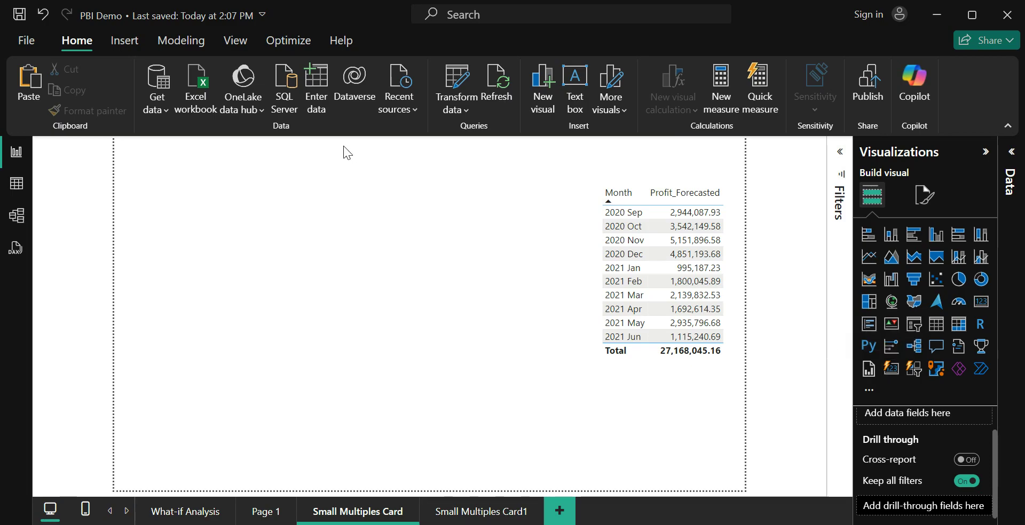
Review the Preview features page in Power BI Options, then return to the report.
{"action": "left_click", "coordinate": [25, 42]}
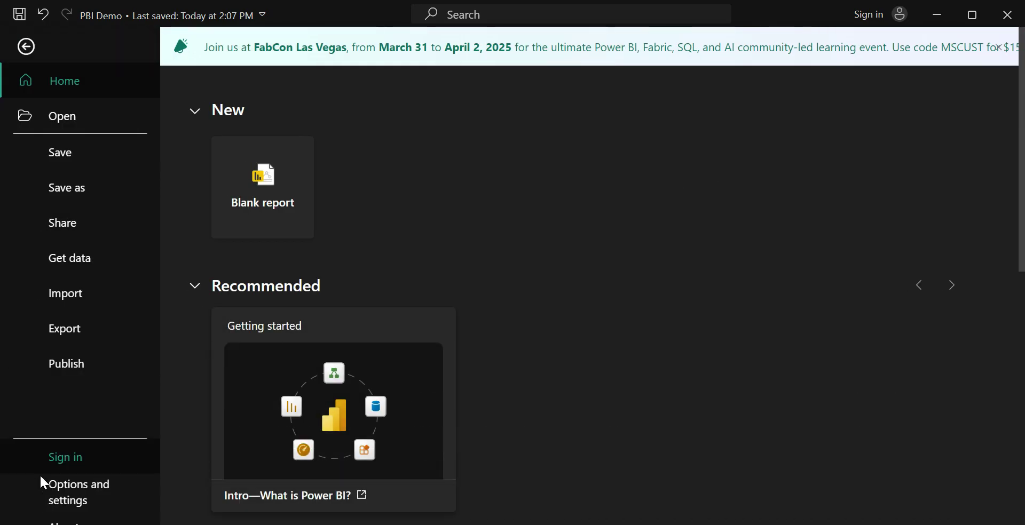
{"action": "left_click", "coordinate": [62, 510]}
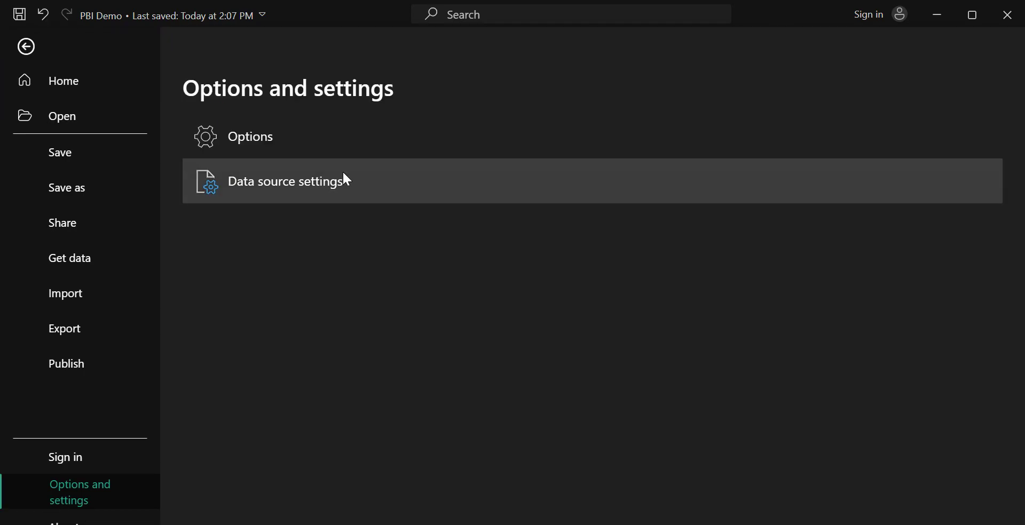
{"action": "left_click", "coordinate": [347, 152]}
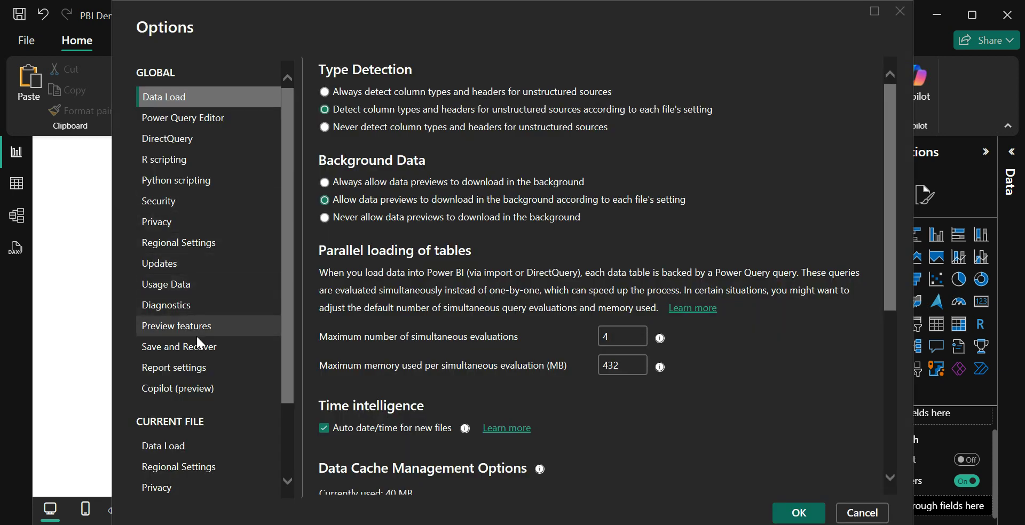
{"action": "left_click", "coordinate": [204, 327]}
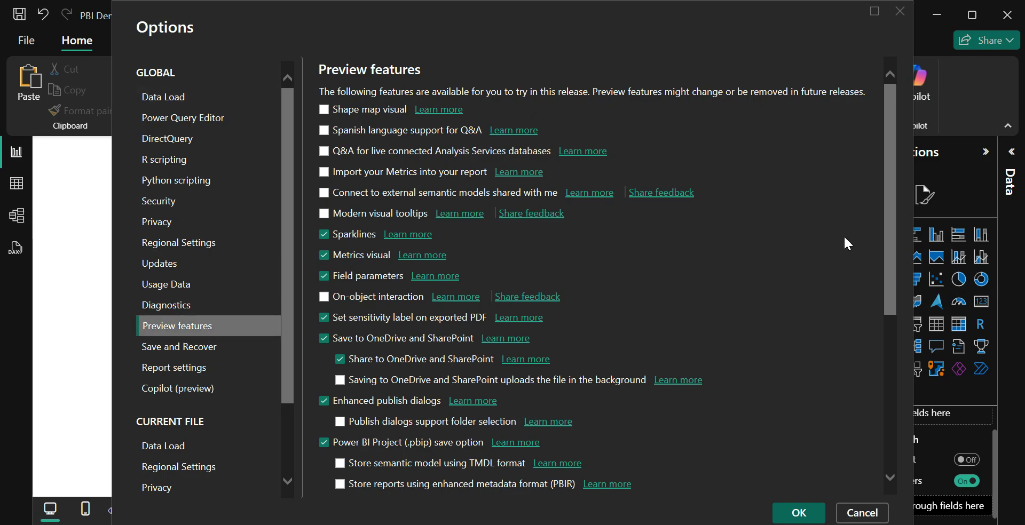
{"action": "left_click_drag", "start_coordinate": [886, 249], "coordinate": [883, 420]}
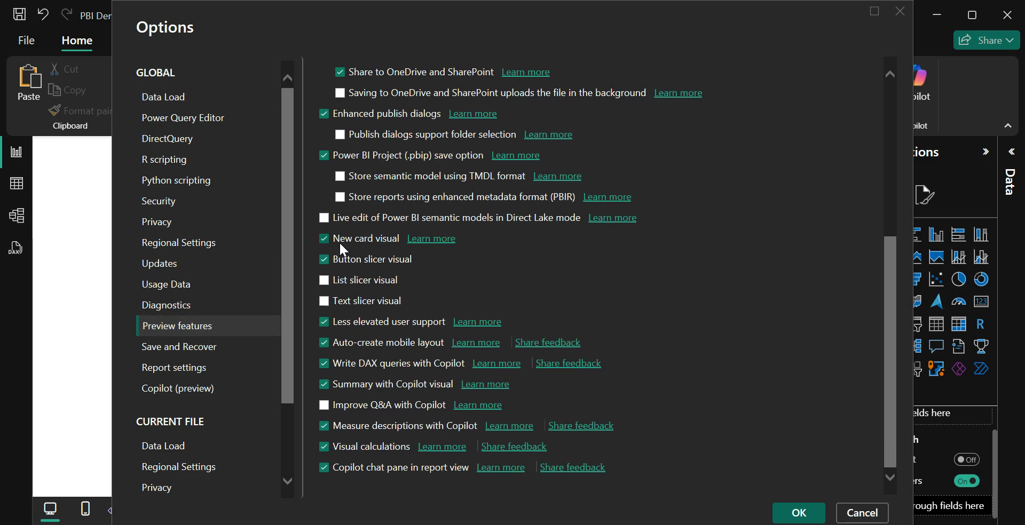
{"action": "left_click", "coordinate": [796, 519]}
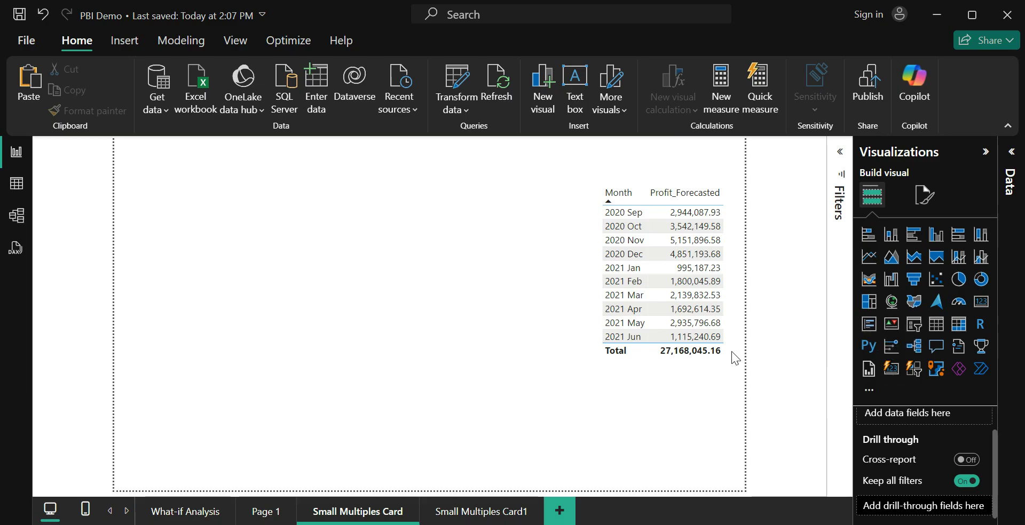
Duplicate the profit table visual and move the copy to the left of the page.
{"action": "left_click", "coordinate": [698, 365]}
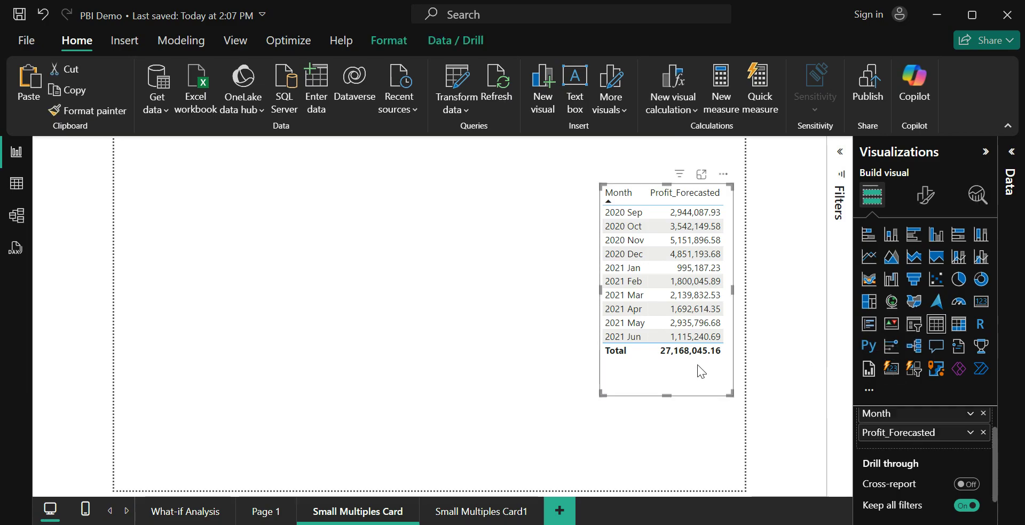
{"action": "left_click", "coordinate": [277, 266]}
{"action": "key", "text": "ctrl+z"}
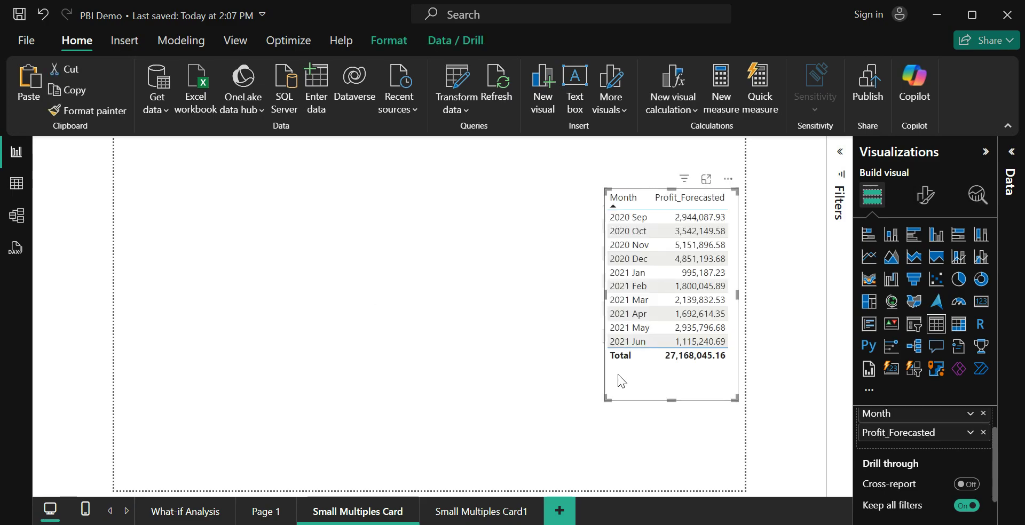
{"action": "left_click_drag", "start_coordinate": [618, 373], "coordinate": [217, 360]}
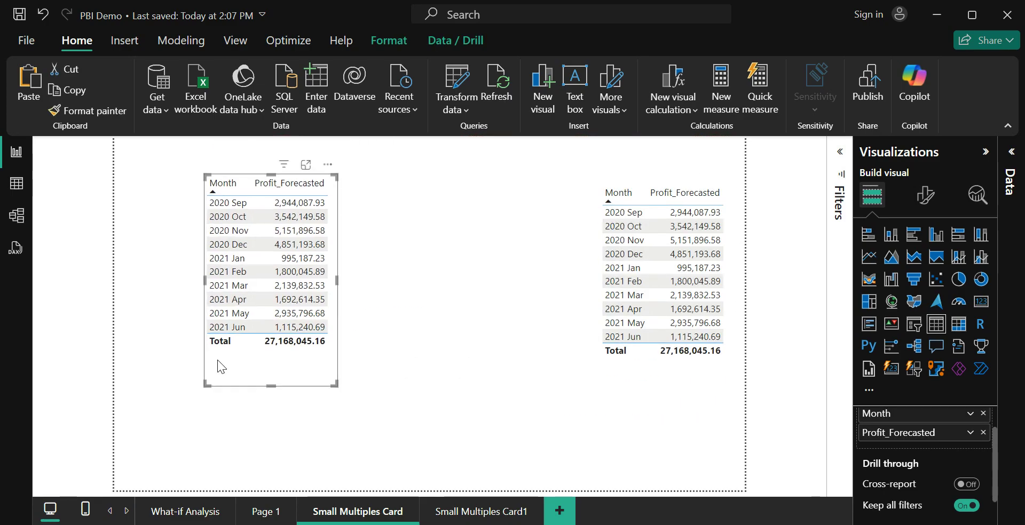
Convert the copy to a Card (new) visual and widen it so 2020 Sep–Nov labels show.
{"action": "left_click", "coordinate": [898, 373]}
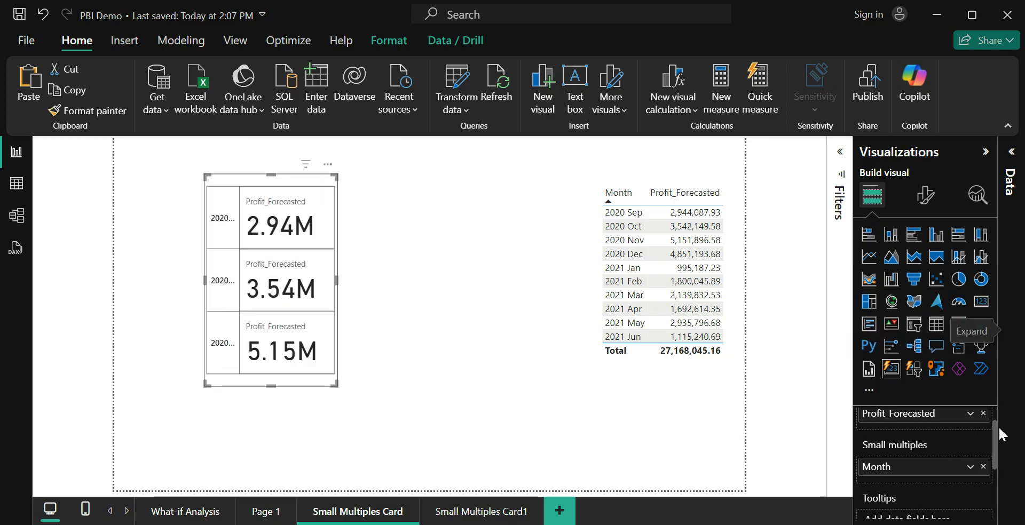
{"action": "scroll", "coordinate": [996, 434], "scroll_direction": "up", "scroll_amount": 1}
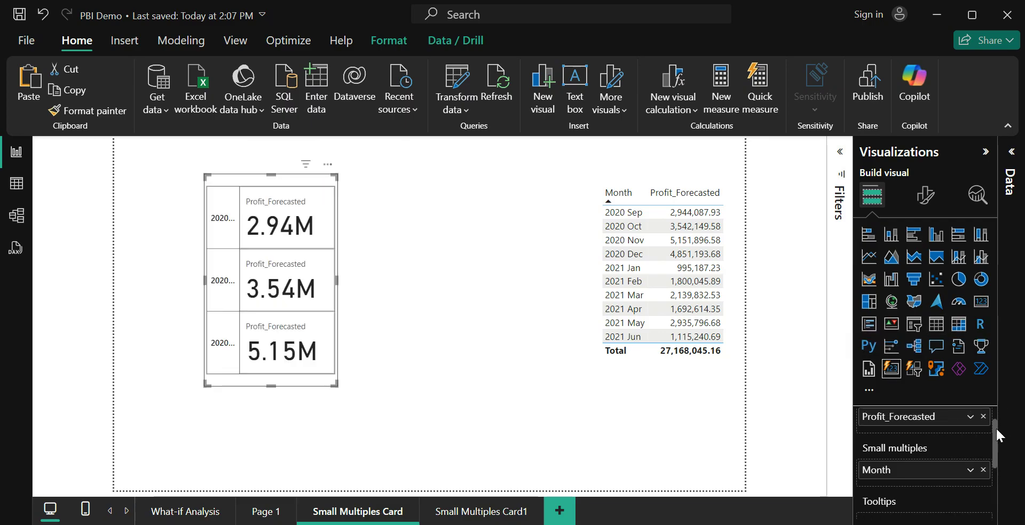
{"action": "scroll", "coordinate": [996, 427], "scroll_direction": "up", "scroll_amount": 1}
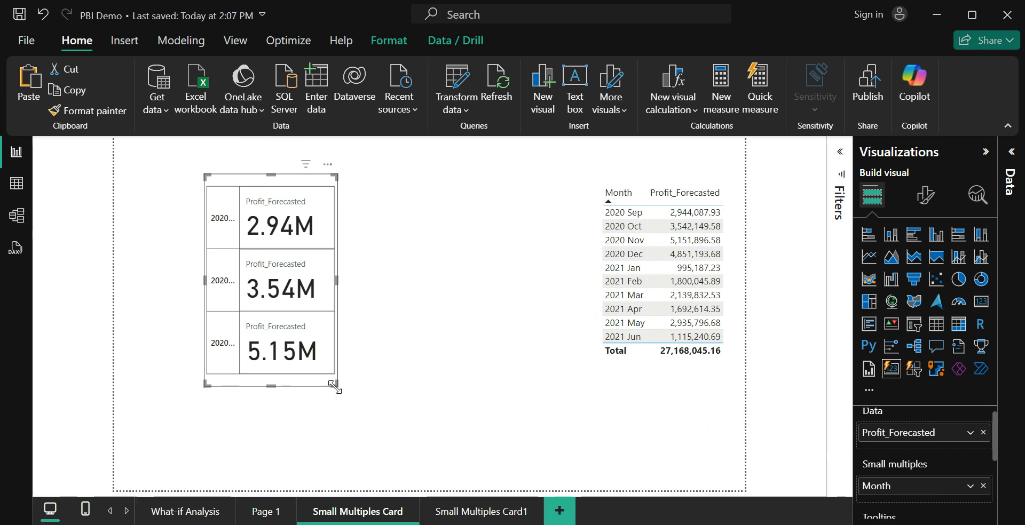
{"action": "left_click_drag", "start_coordinate": [335, 384], "coordinate": [510, 369]}
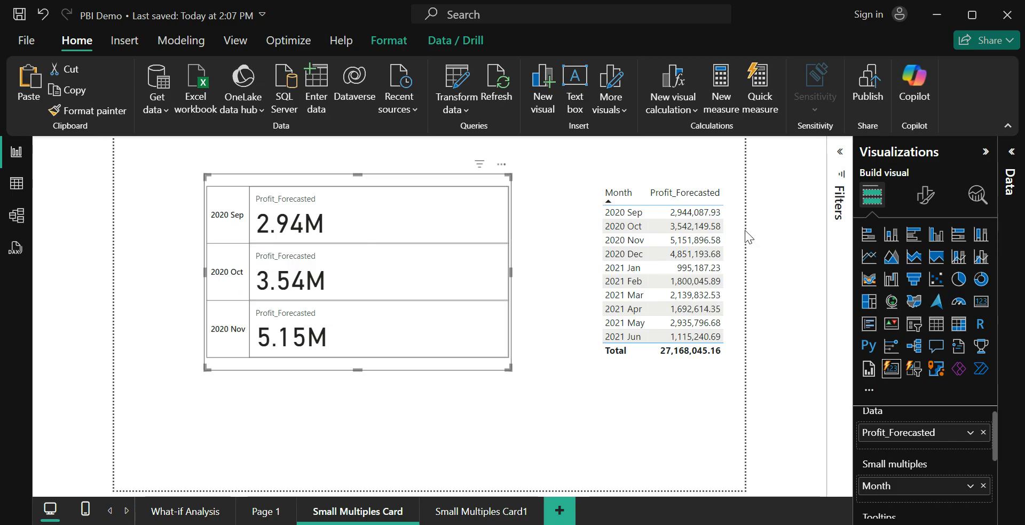
Open the card's Format visual settings and expand the Small multiples layout section.
{"action": "left_click", "coordinate": [927, 194]}
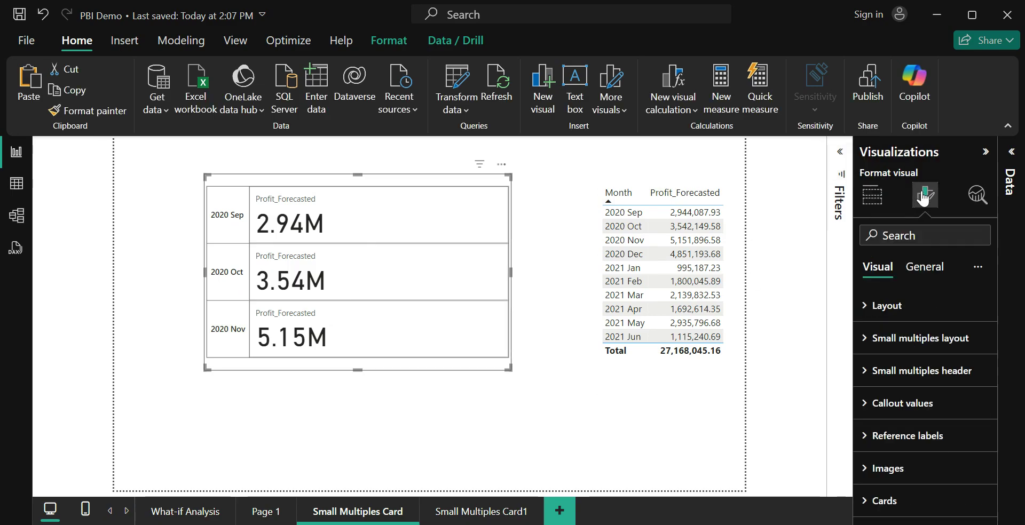
{"action": "left_click", "coordinate": [915, 348]}
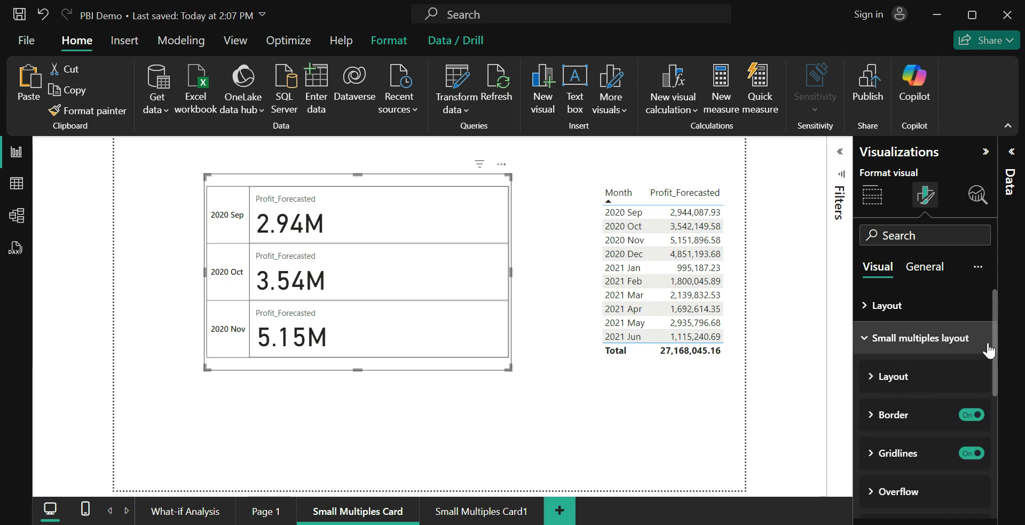
{"action": "left_click_drag", "start_coordinate": [994, 341], "coordinate": [995, 369]}
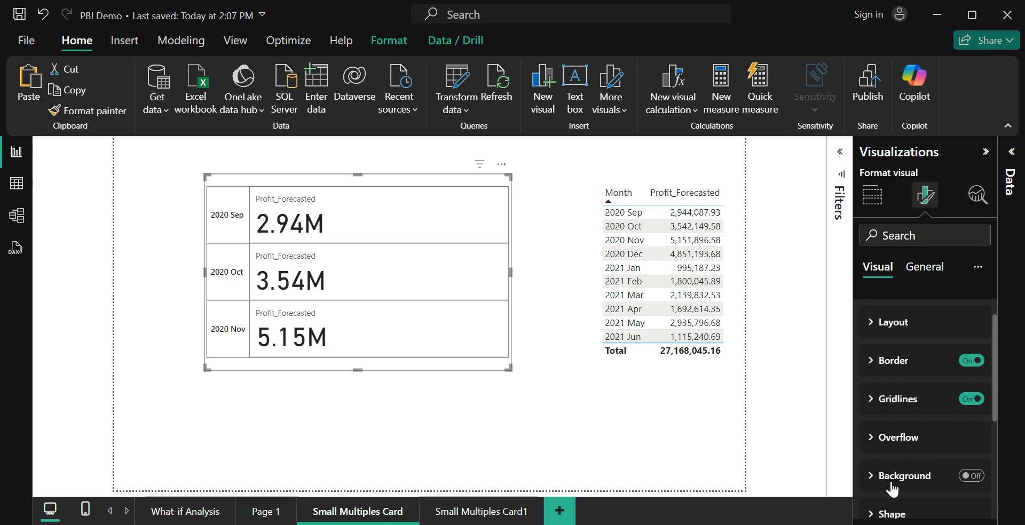
Expand Layout and keep the Single column arrangement for the small multiples.
{"action": "left_click", "coordinate": [913, 324]}
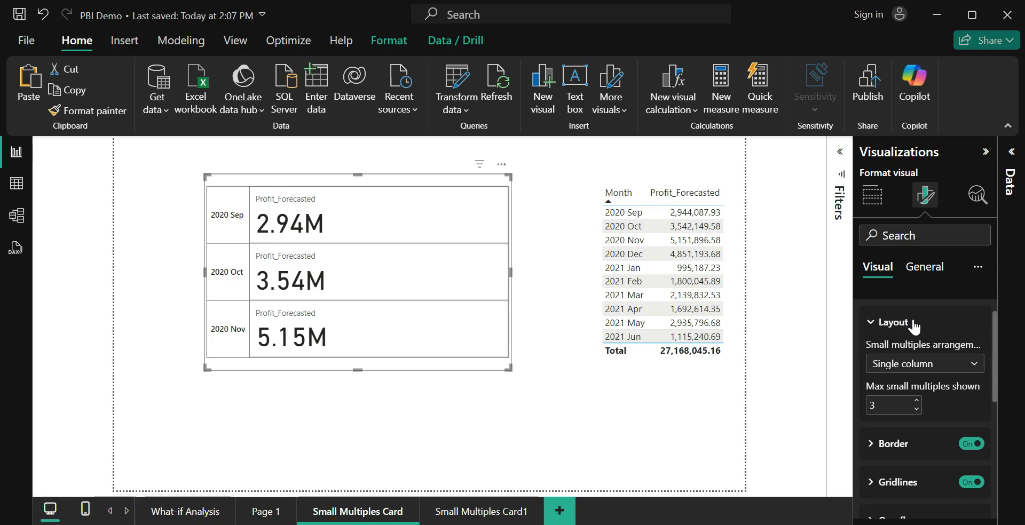
{"action": "left_click", "coordinate": [938, 368]}
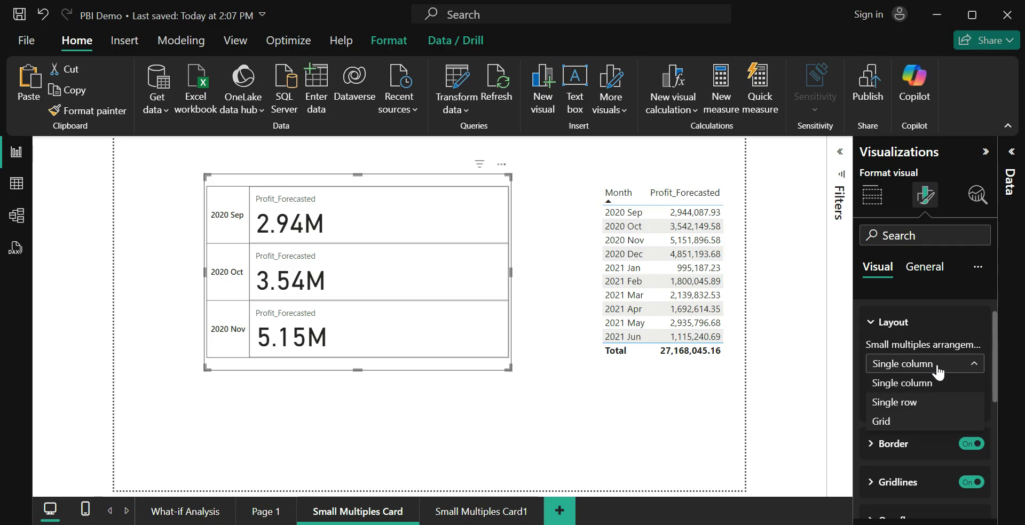
{"action": "left_click", "coordinate": [938, 368]}
{"action": "left_click", "coordinate": [938, 369]}
{"action": "left_click", "coordinate": [938, 369]}
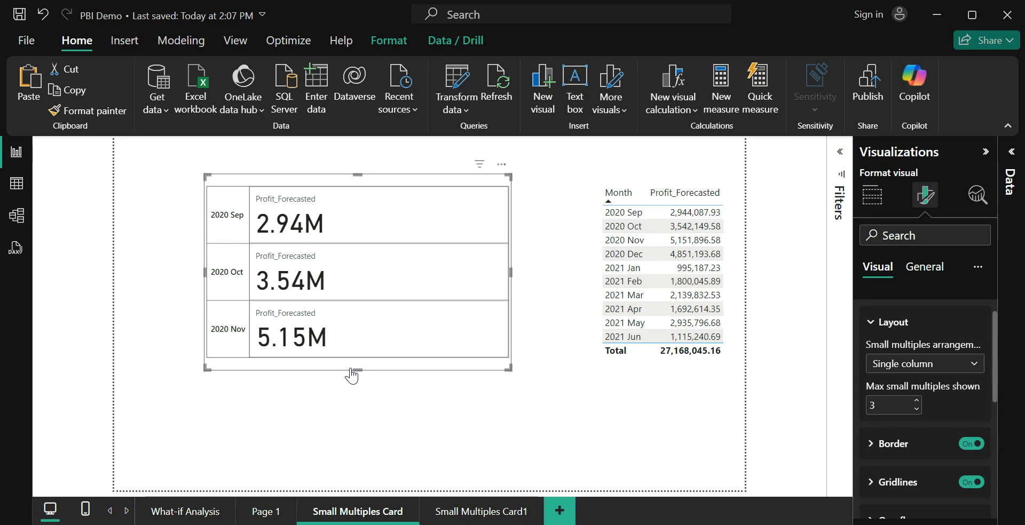
Make the card taller and raise Max small multiples shown to 5.
{"action": "left_click_drag", "start_coordinate": [357, 370], "coordinate": [484, 416]}
{"action": "left_click", "coordinate": [916, 401]}
{"action": "left_click", "coordinate": [916, 401]}
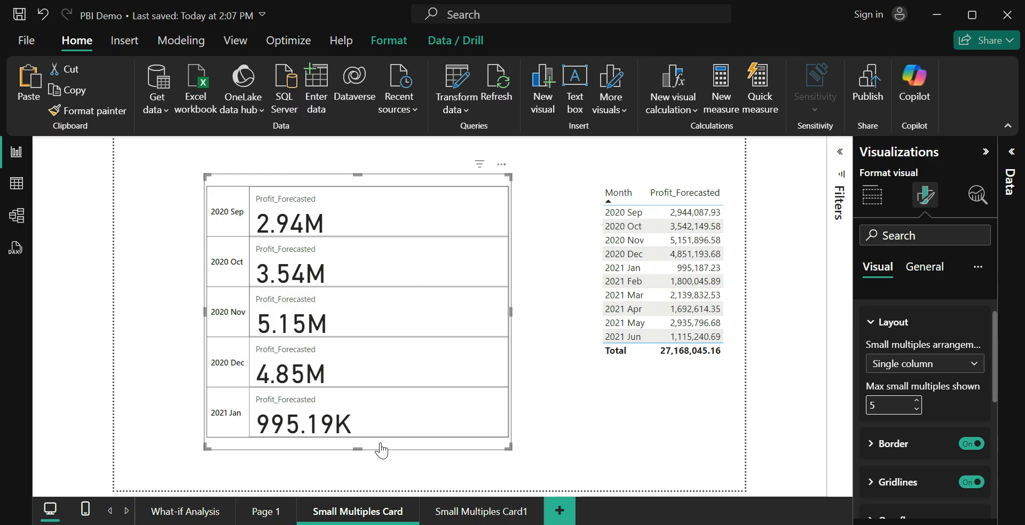
{"action": "scroll", "coordinate": [381, 449], "scroll_direction": "down", "scroll_amount": 3}
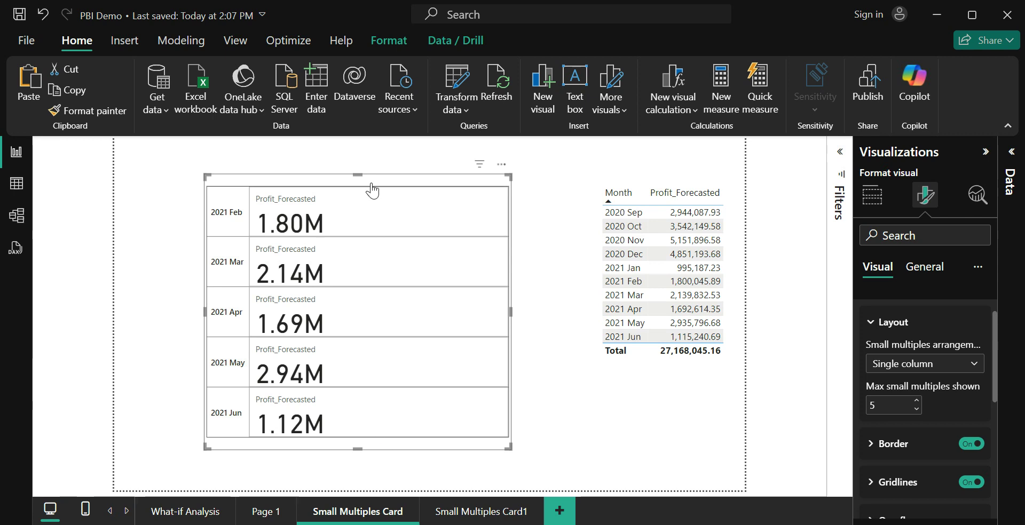
{"action": "scroll", "coordinate": [372, 190], "scroll_direction": "up", "scroll_amount": 3}
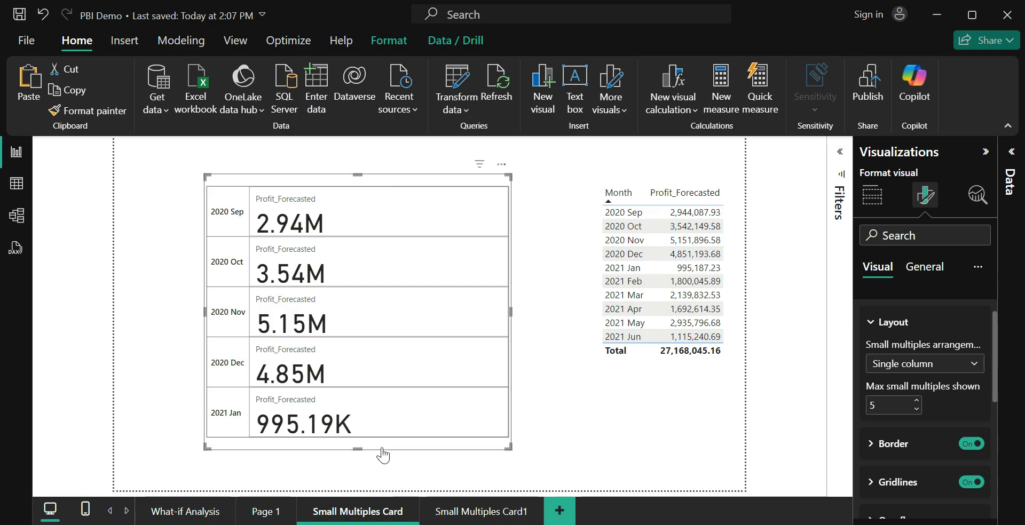
Collapse Layout and set the Overflow style to Continuous scroll.
{"action": "left_click", "coordinate": [876, 323]}
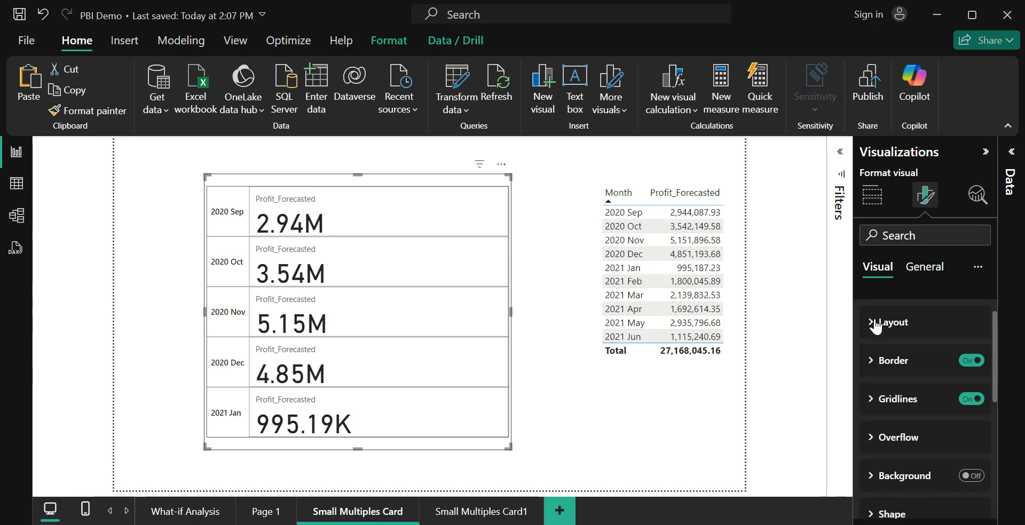
{"action": "left_click", "coordinate": [899, 437]}
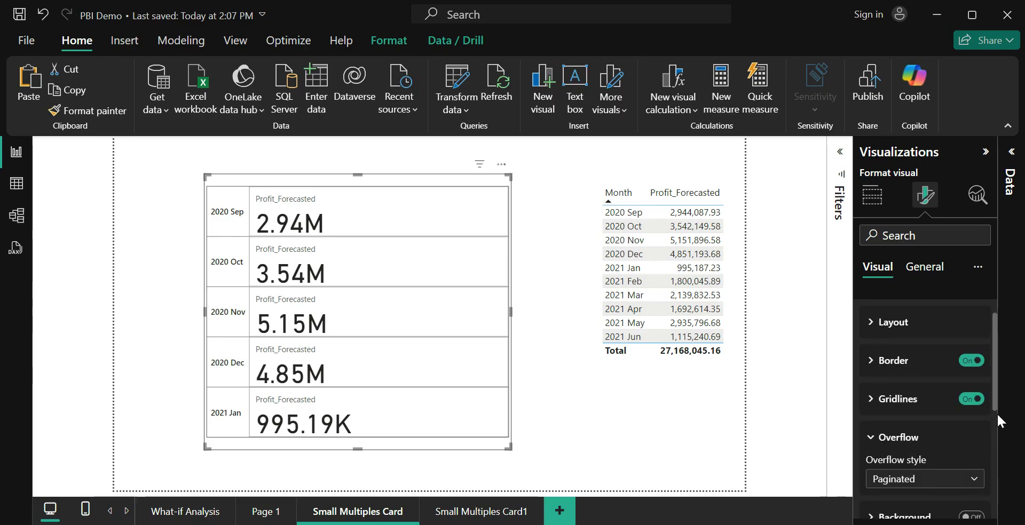
{"action": "left_click_drag", "start_coordinate": [995, 398], "coordinate": [995, 442]}
{"action": "left_click", "coordinate": [956, 391]}
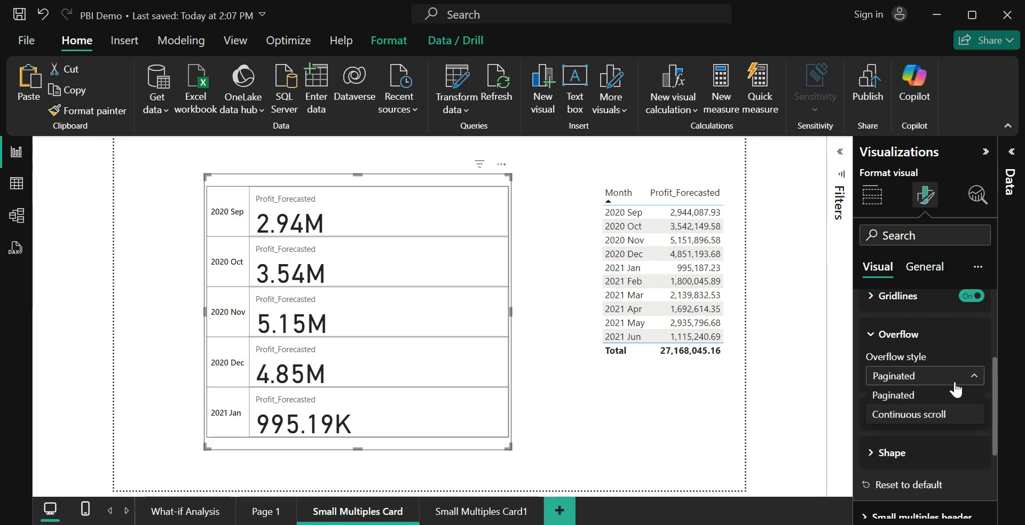
{"action": "left_click", "coordinate": [943, 420]}
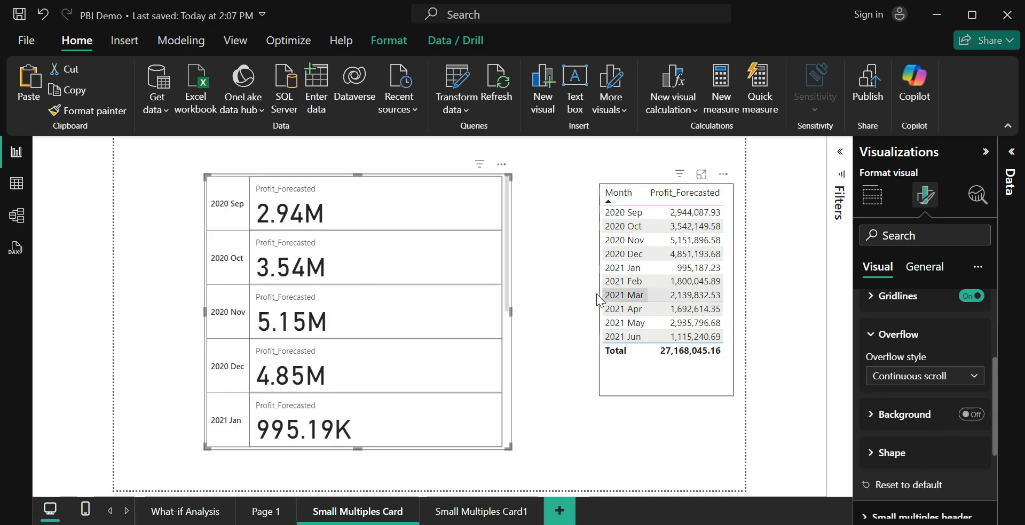
Narrow the card, move it up and to the left, and collapse Overflow.
{"action": "mouse_move", "coordinate": [505, 244]}
{"action": "left_mouse_down"}
{"action": "mouse_move", "coordinate": [510, 382]}
{"action": "mouse_move", "coordinate": [509, 239]}
{"action": "left_mouse_up"}
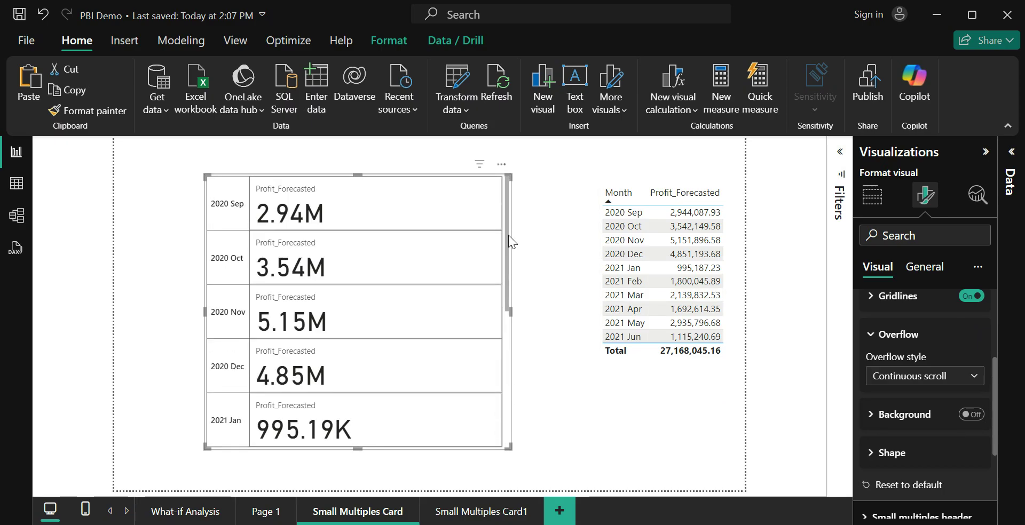
{"action": "left_click_drag", "start_coordinate": [511, 274], "coordinate": [502, 176]}
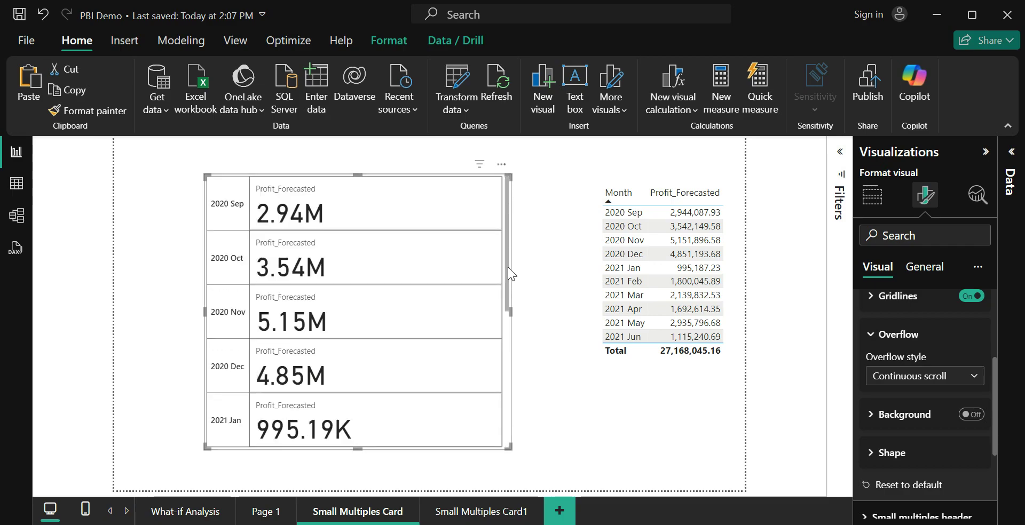
{"action": "left_click_drag", "start_coordinate": [512, 309], "coordinate": [422, 323]}
{"action": "left_click_drag", "start_coordinate": [349, 174], "coordinate": [284, 156]}
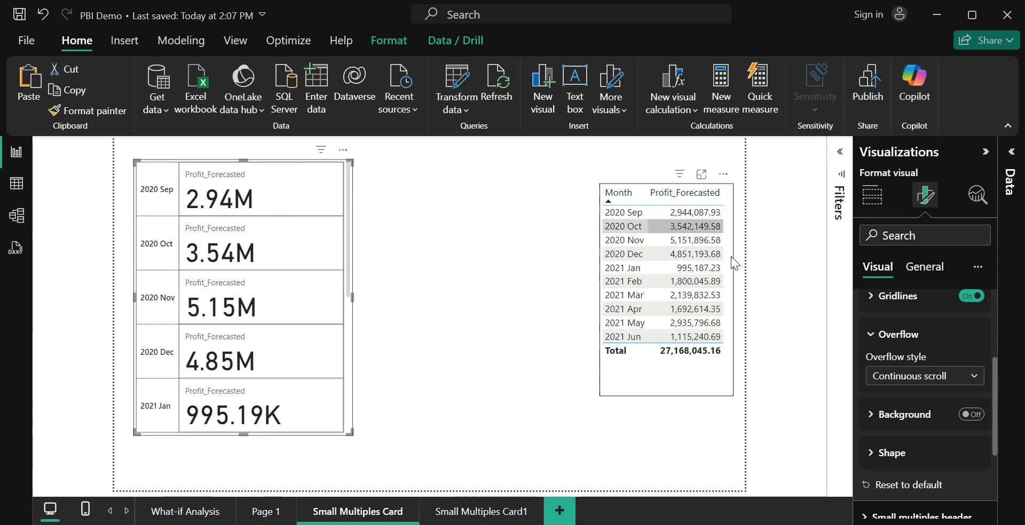
{"action": "left_click", "coordinate": [894, 345]}
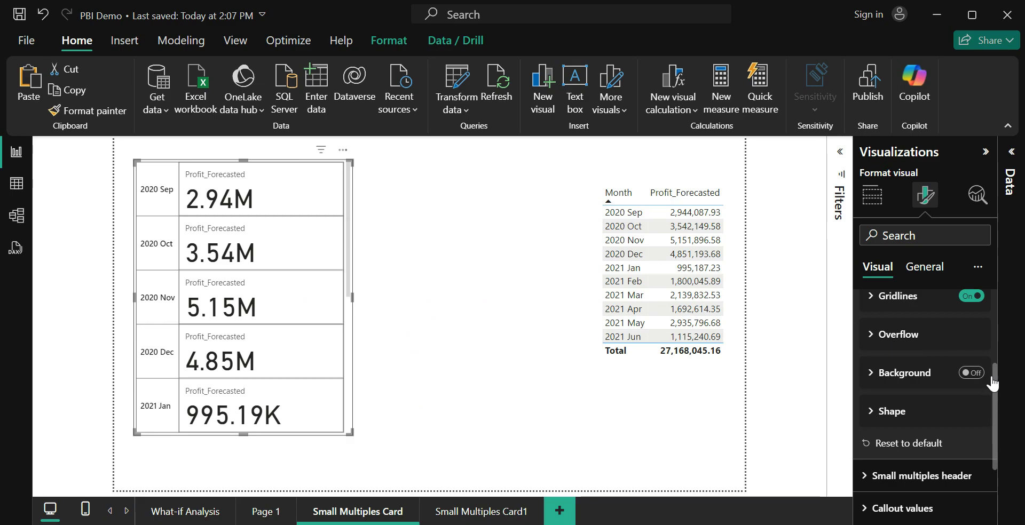
Switch the card's Background on and expand it to show white at 0% transparency.
{"action": "left_click", "coordinate": [969, 378]}
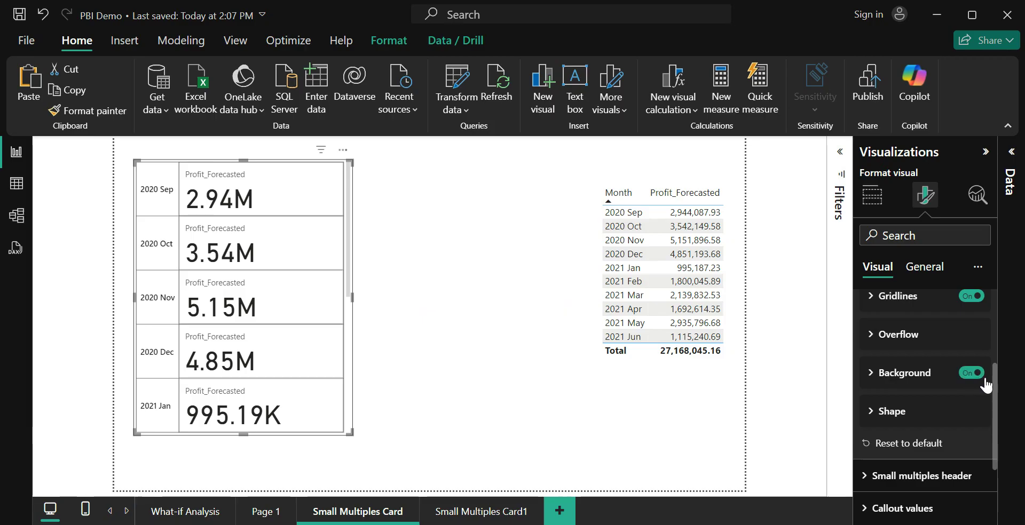
{"action": "left_click_drag", "start_coordinate": [995, 376], "coordinate": [991, 419]}
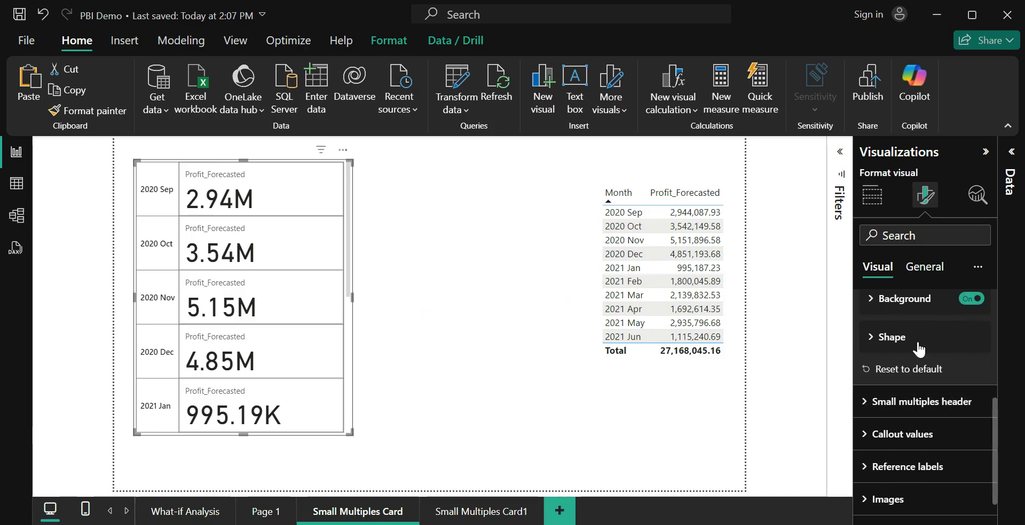
{"action": "left_click", "coordinate": [902, 299]}
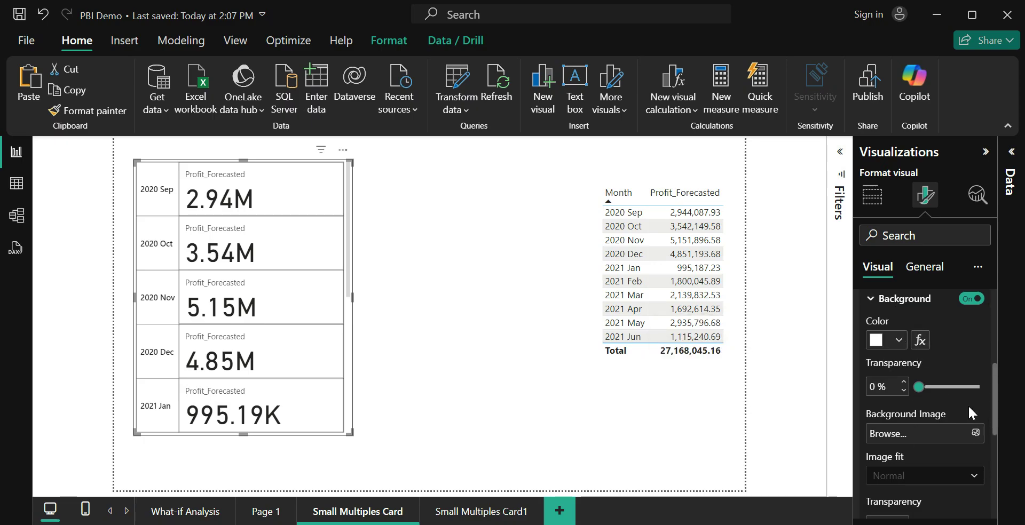
{"action": "left_click_drag", "start_coordinate": [993, 399], "coordinate": [994, 427]}
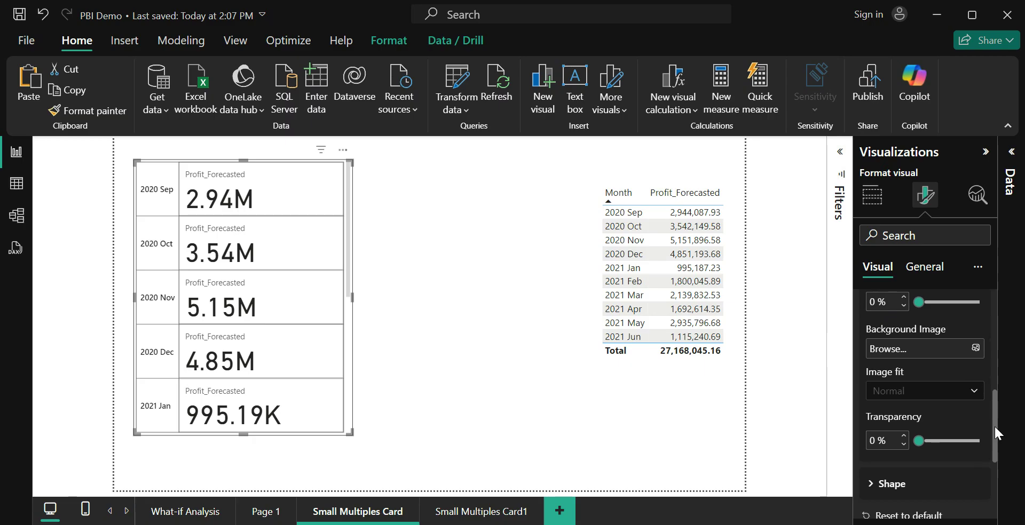
{"action": "left_click_drag", "start_coordinate": [995, 427], "coordinate": [992, 437]}
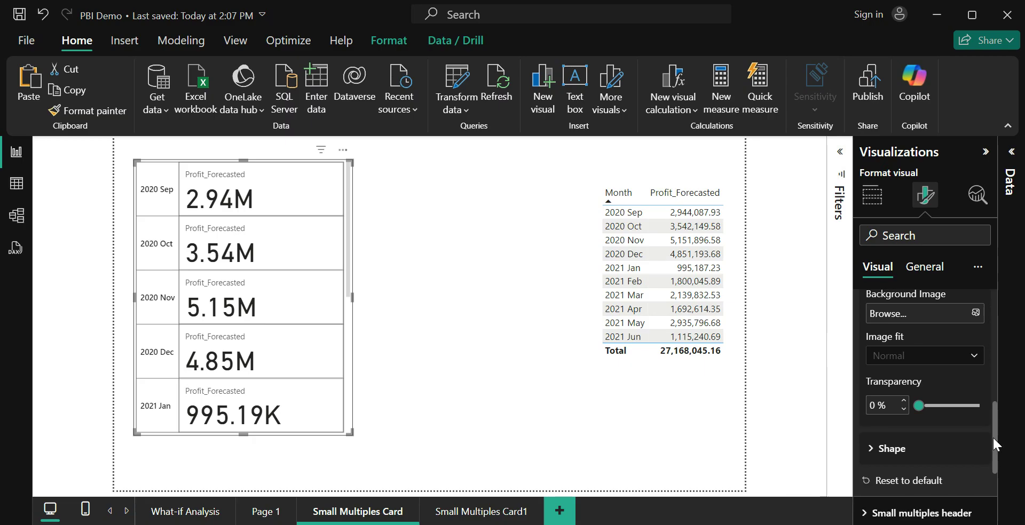
Turn on Customize corners and set the top-left and bottom-right corners to 20 px.
{"action": "left_click", "coordinate": [890, 442]}
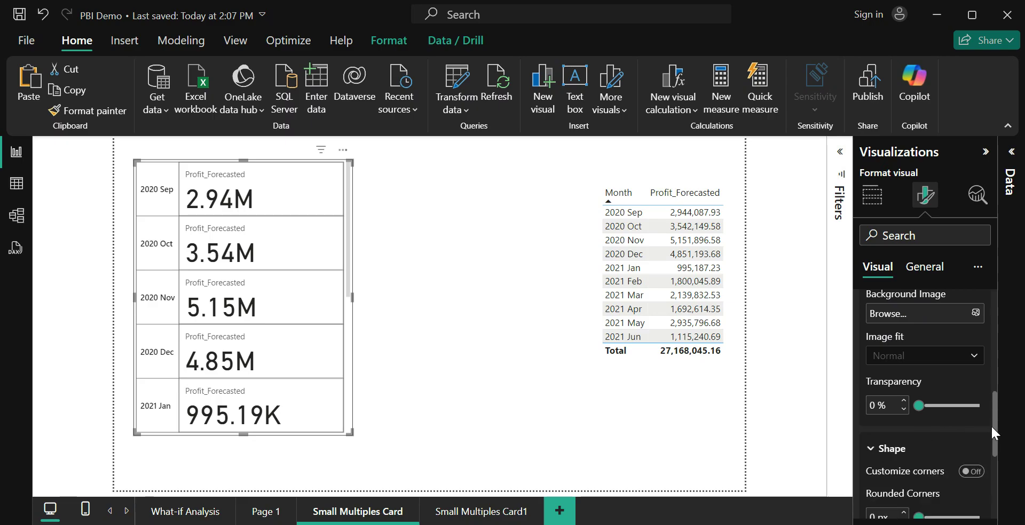
{"action": "left_click_drag", "start_coordinate": [994, 427], "coordinate": [996, 456]}
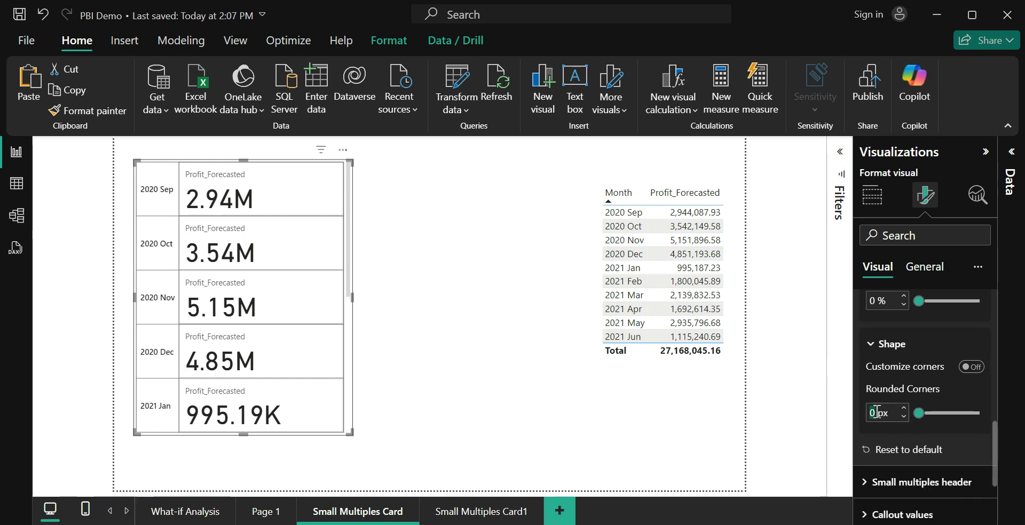
{"action": "type", "text": "20"}
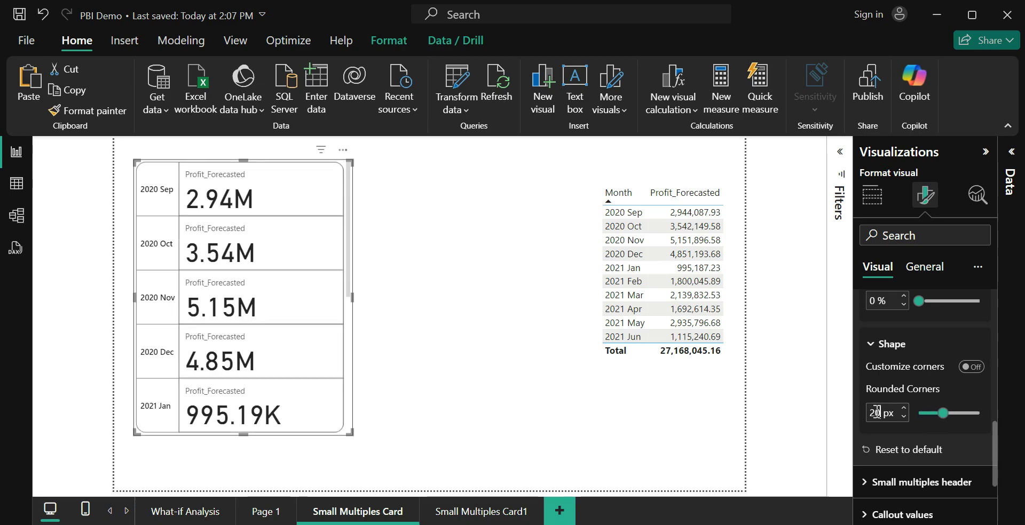
{"action": "left_click", "coordinate": [973, 368]}
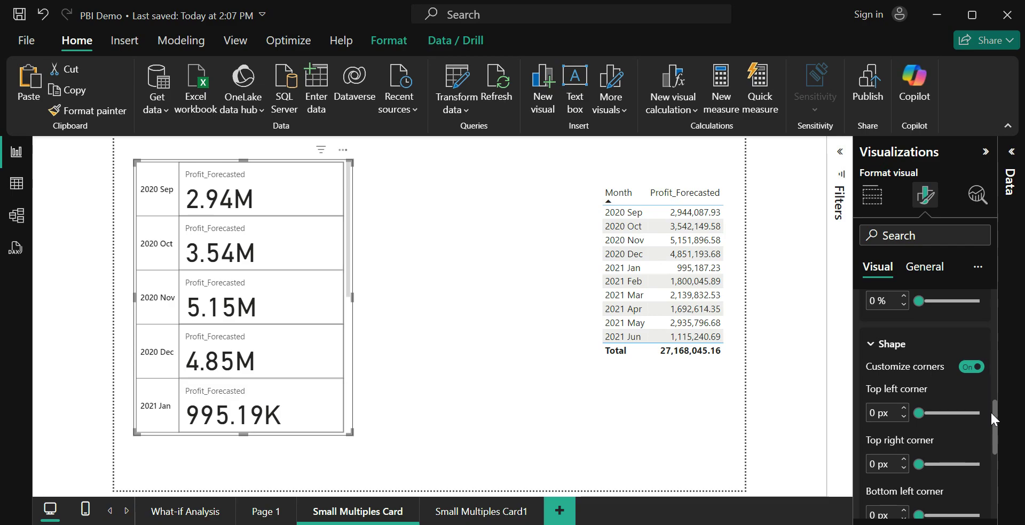
{"action": "left_click_drag", "start_coordinate": [993, 414], "coordinate": [996, 435]}
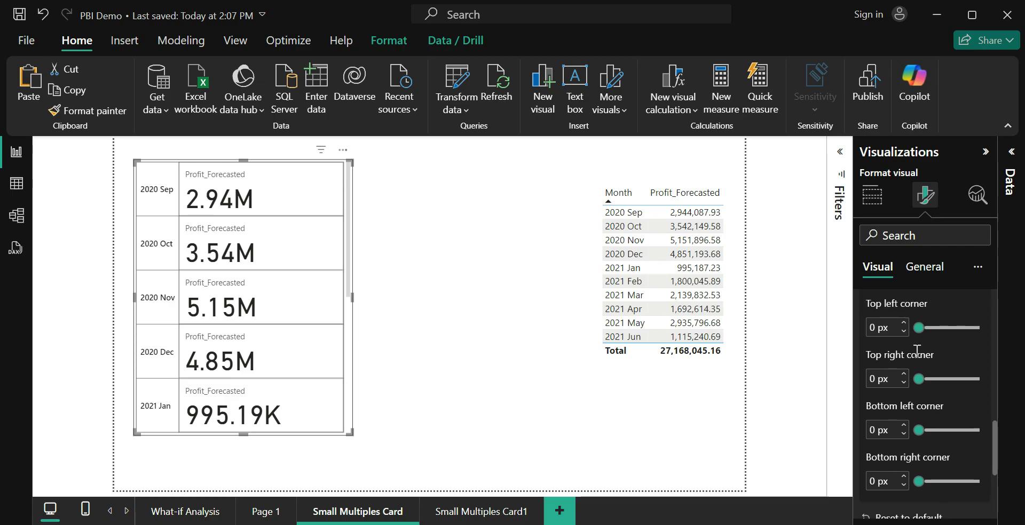
{"action": "left_click", "coordinate": [878, 324]}
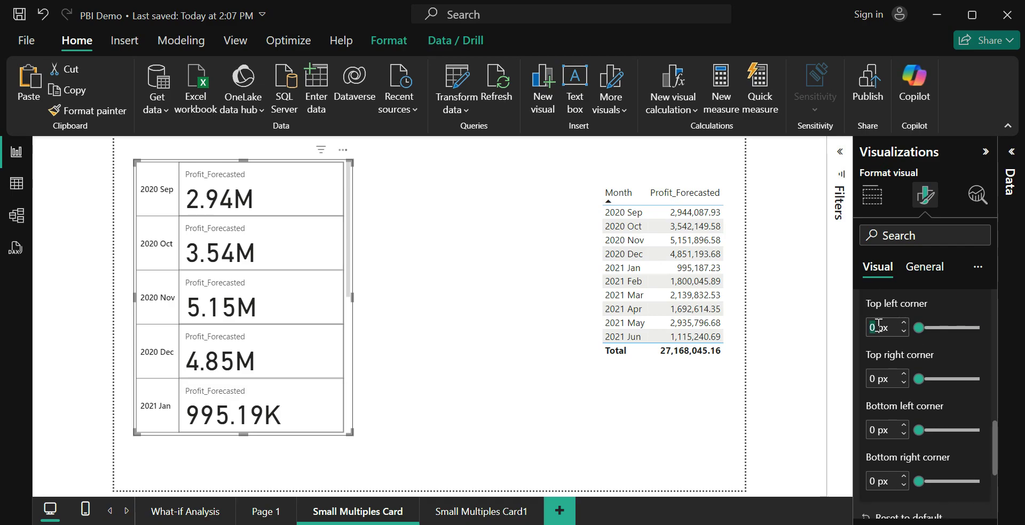
{"action": "type", "text": "20"}
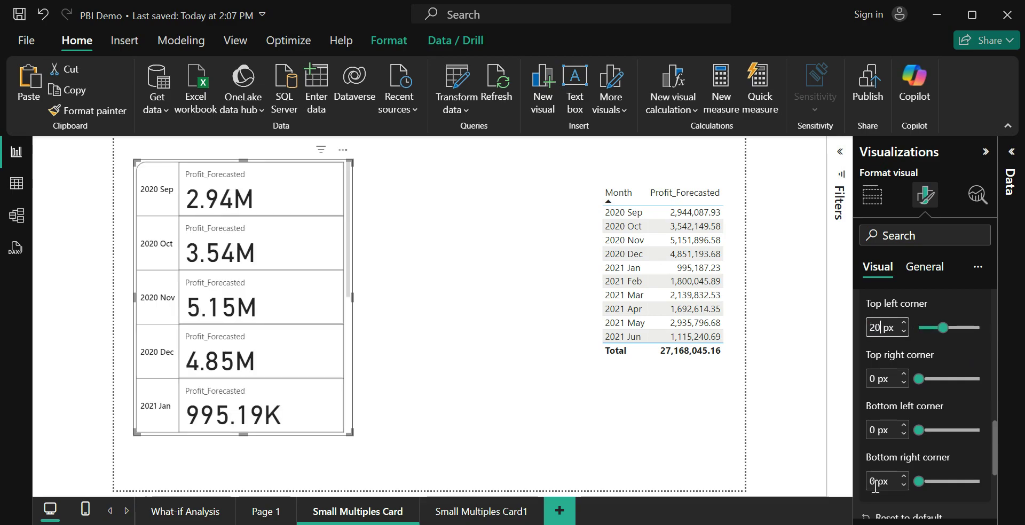
{"action": "left_click", "coordinate": [875, 483]}
{"action": "key", "text": "BackSpace"}
{"action": "type", "text": "20"}
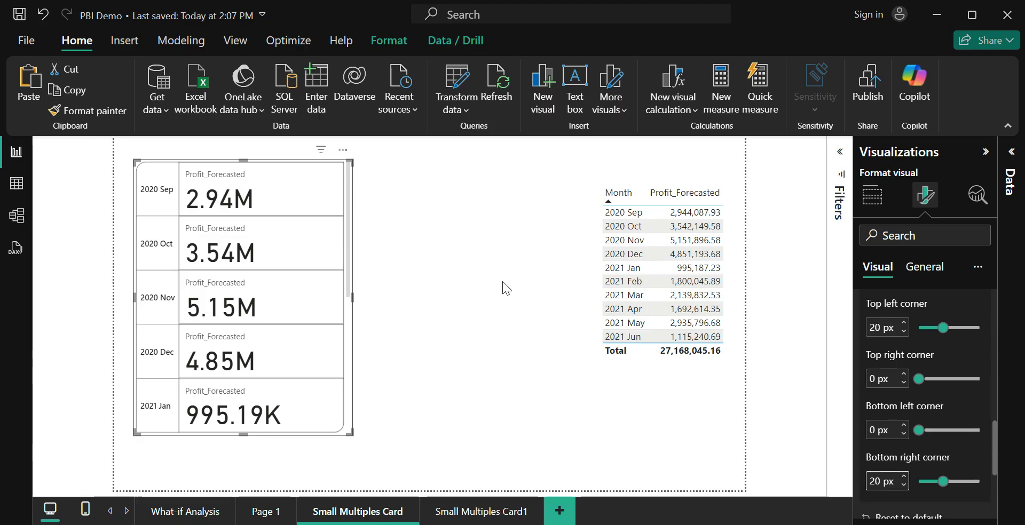
{"action": "left_click", "coordinate": [396, 252]}
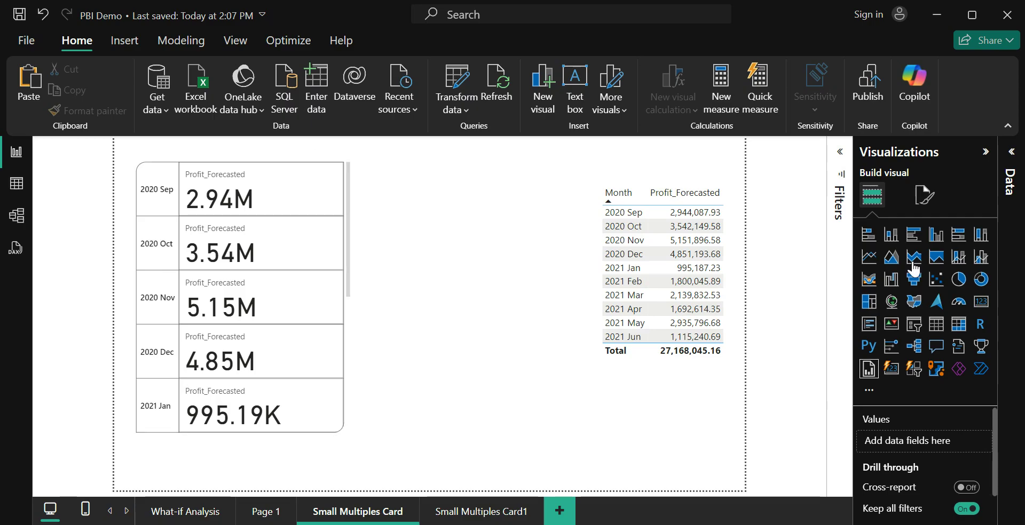
Select the card and set its background colour to light blue.
{"action": "left_click", "coordinate": [347, 261]}
{"action": "left_click", "coordinate": [926, 196]}
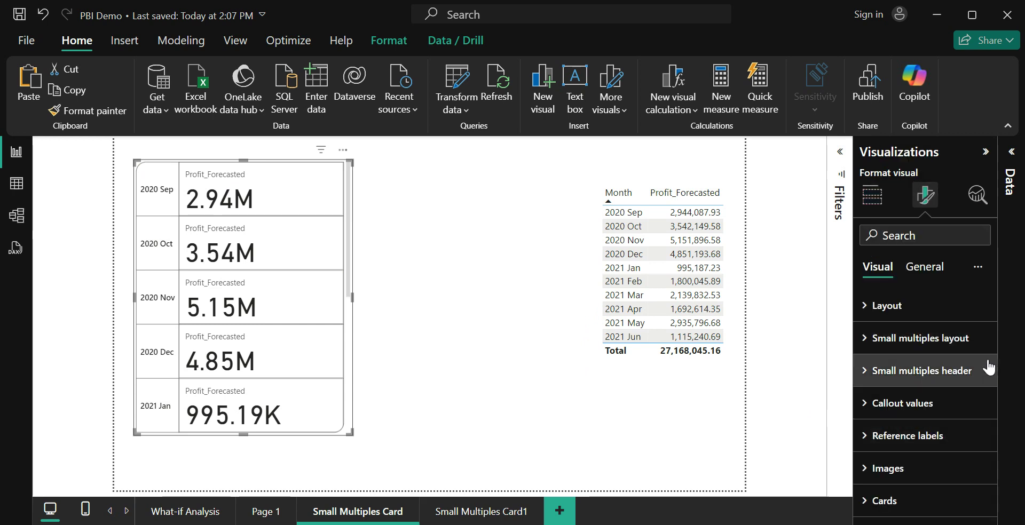
{"action": "left_click", "coordinate": [924, 340]}
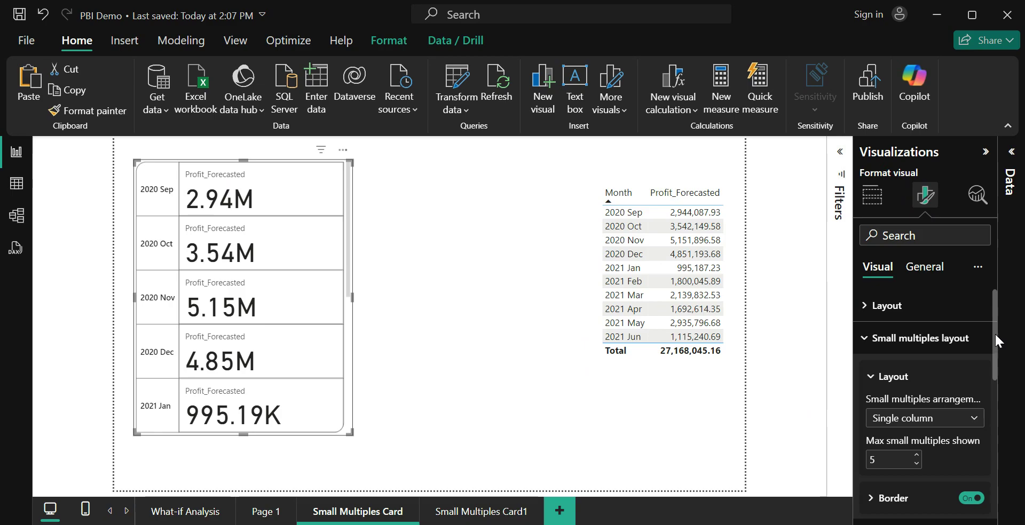
{"action": "left_click_drag", "start_coordinate": [995, 332], "coordinate": [1002, 434]}
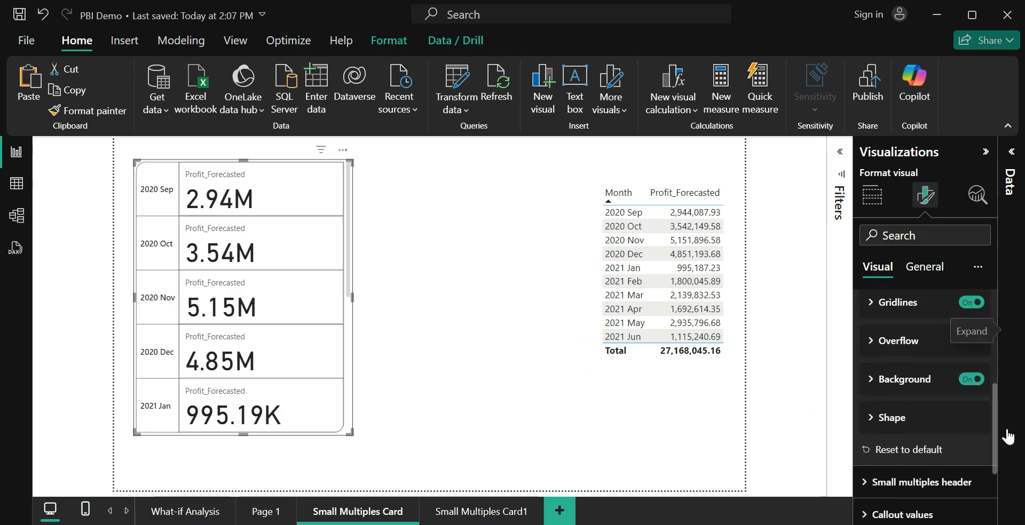
{"action": "left_click", "coordinate": [902, 385]}
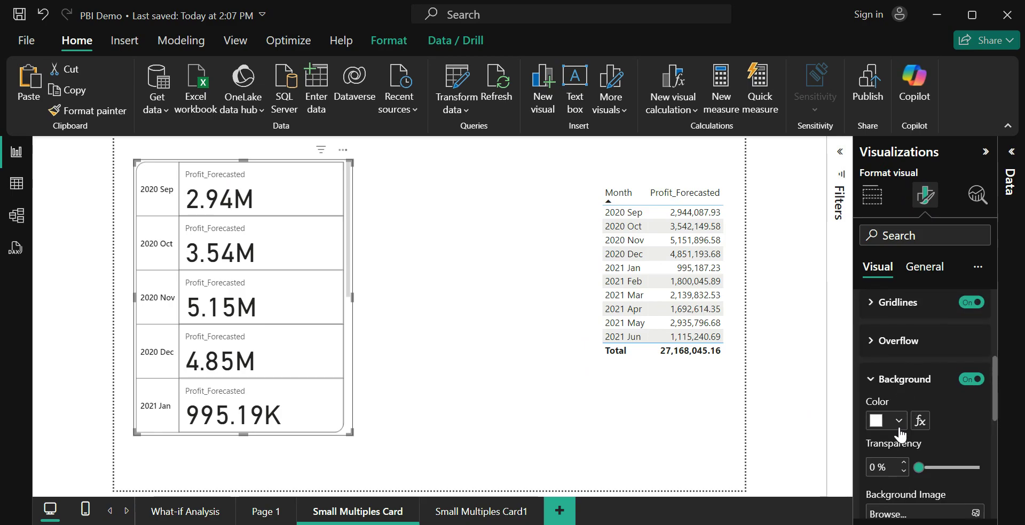
{"action": "left_click", "coordinate": [899, 425]}
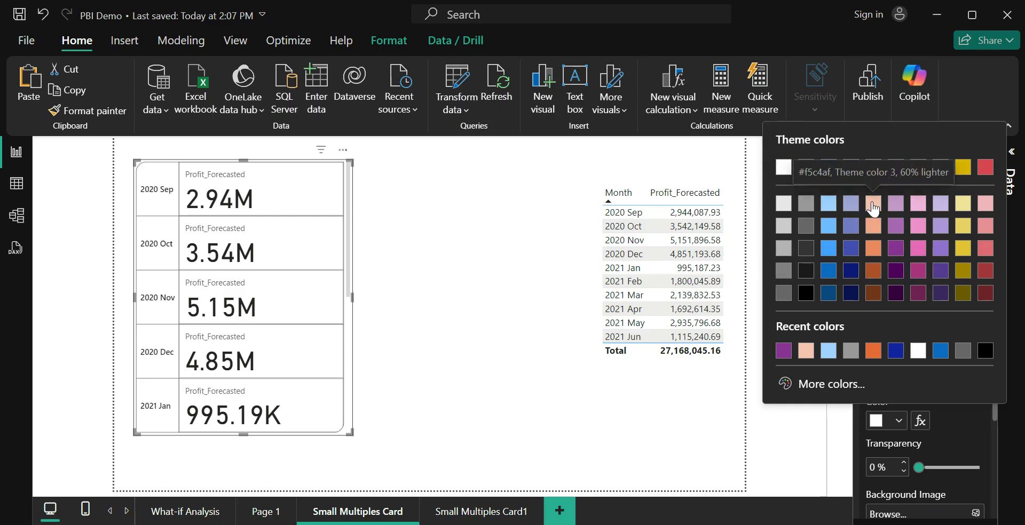
{"action": "left_click", "coordinate": [828, 203]}
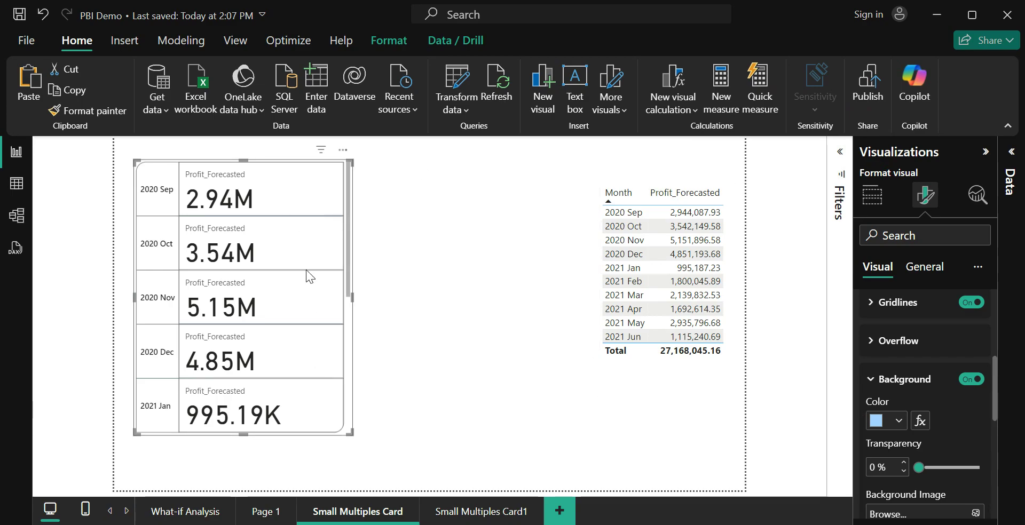
Set the background transparency to 0% and deselect the card to check it.
{"action": "left_click", "coordinate": [873, 466]}
{"action": "type", "text": "5"}
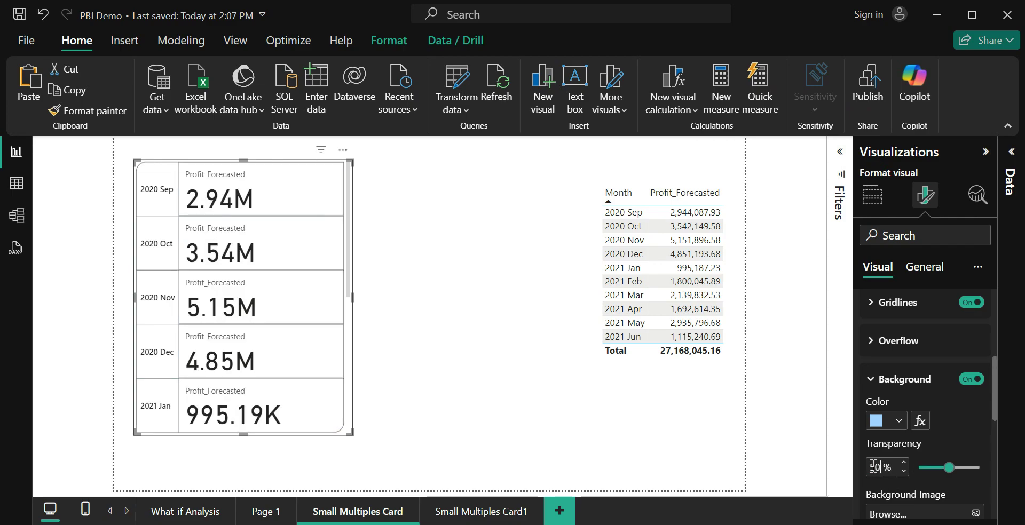
{"action": "key", "text": "BackSpace"}
{"action": "key", "text": "Delete"}
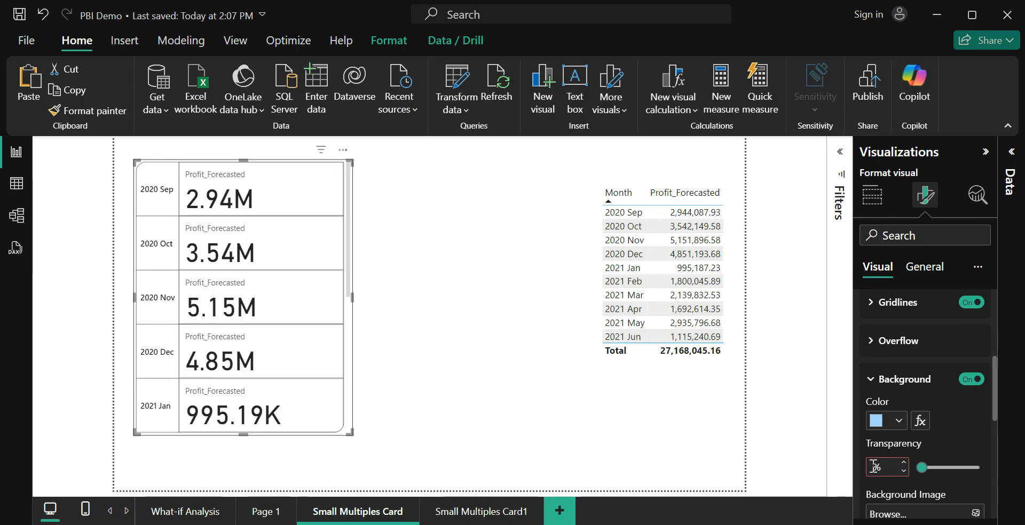
{"action": "type", "text": "0"}
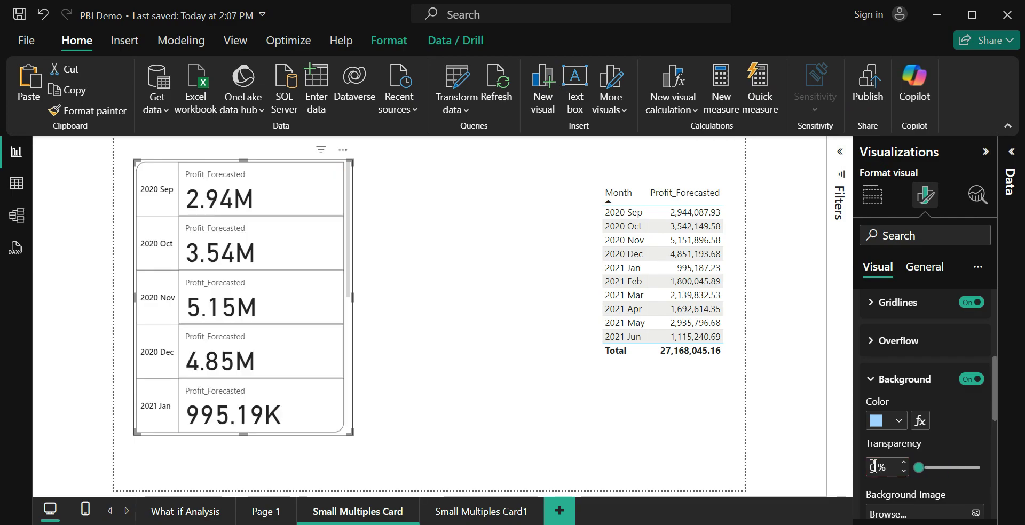
{"action": "left_click", "coordinate": [465, 398]}
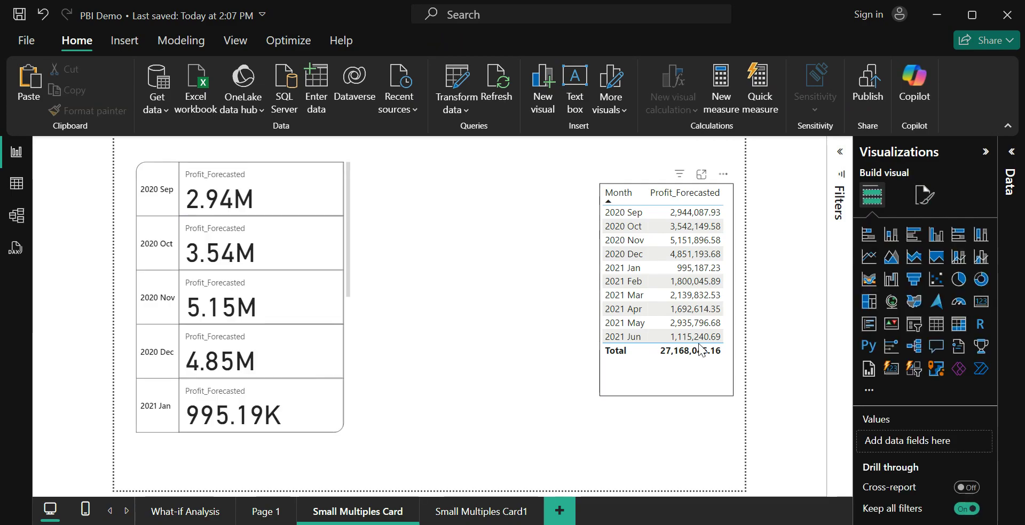
Reselect the card and expand Small multiples layout in Format visual.
{"action": "left_click", "coordinate": [345, 274]}
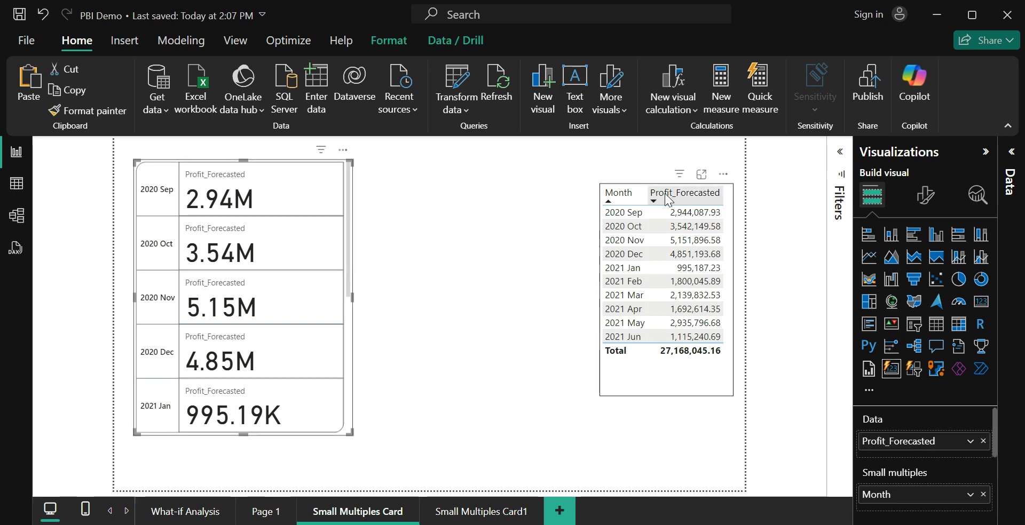
{"action": "left_click", "coordinate": [925, 196]}
{"action": "left_click", "coordinate": [930, 339]}
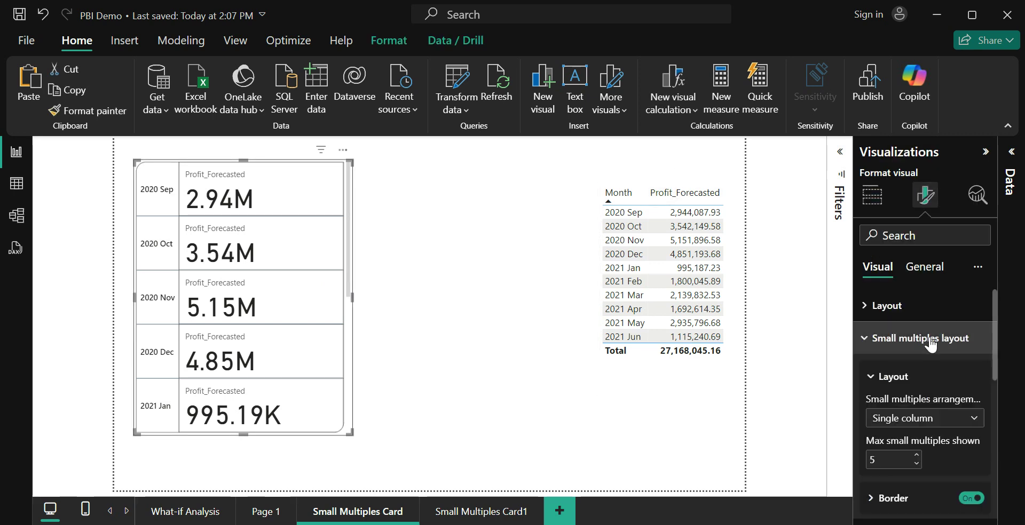
{"action": "left_click_drag", "start_coordinate": [996, 297], "coordinate": [1007, 441]}
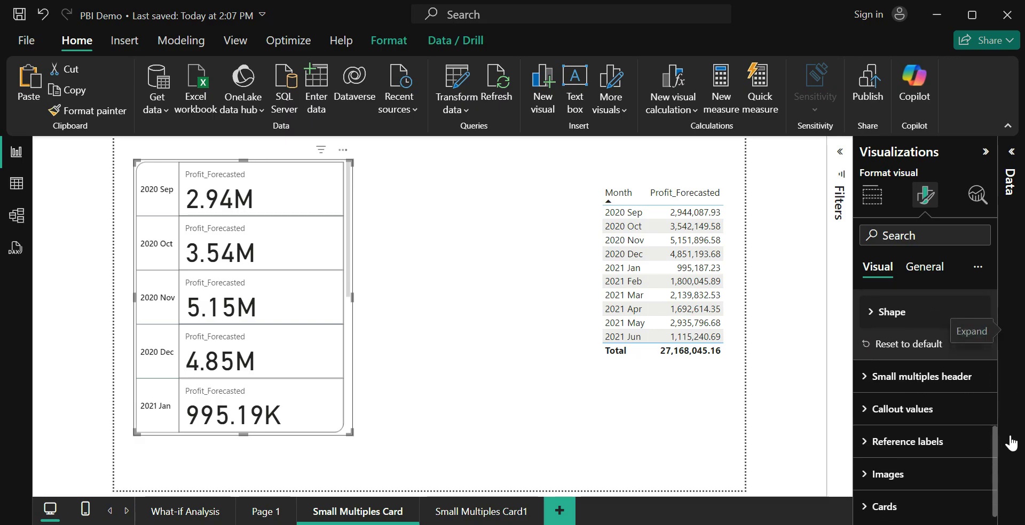
Set the small multiples header Orientation to Vertical for all series, keeping Position Left.
{"action": "left_click", "coordinate": [939, 388]}
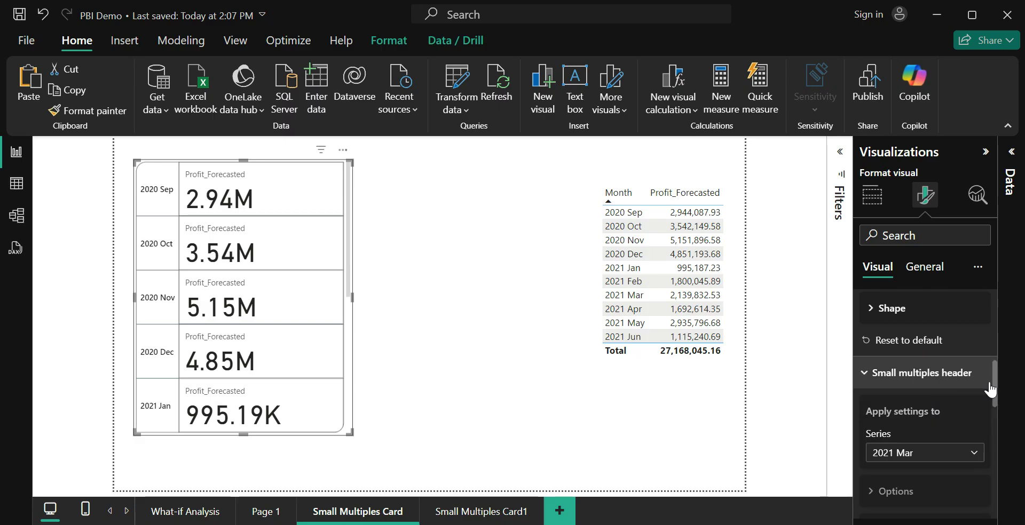
{"action": "left_click_drag", "start_coordinate": [992, 382], "coordinate": [993, 407]}
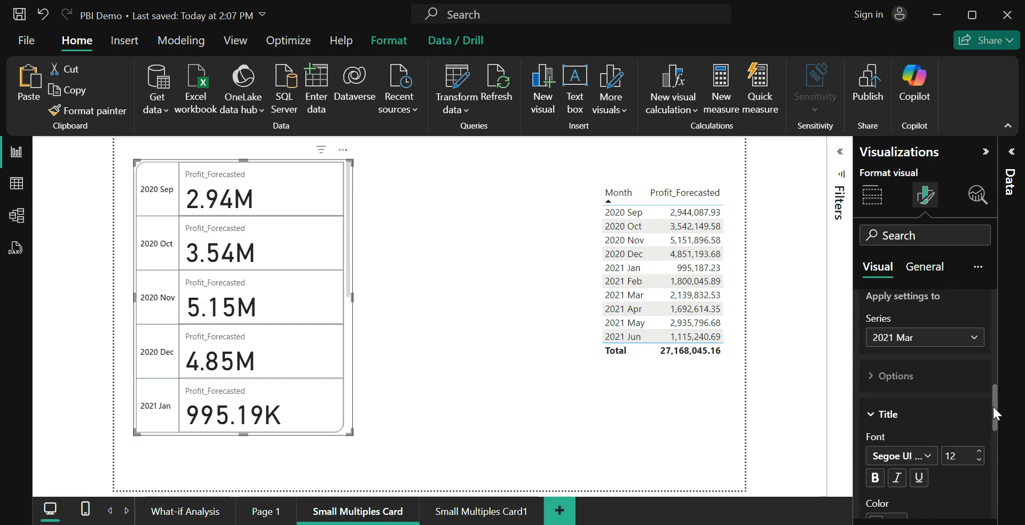
{"action": "left_click", "coordinate": [942, 342]}
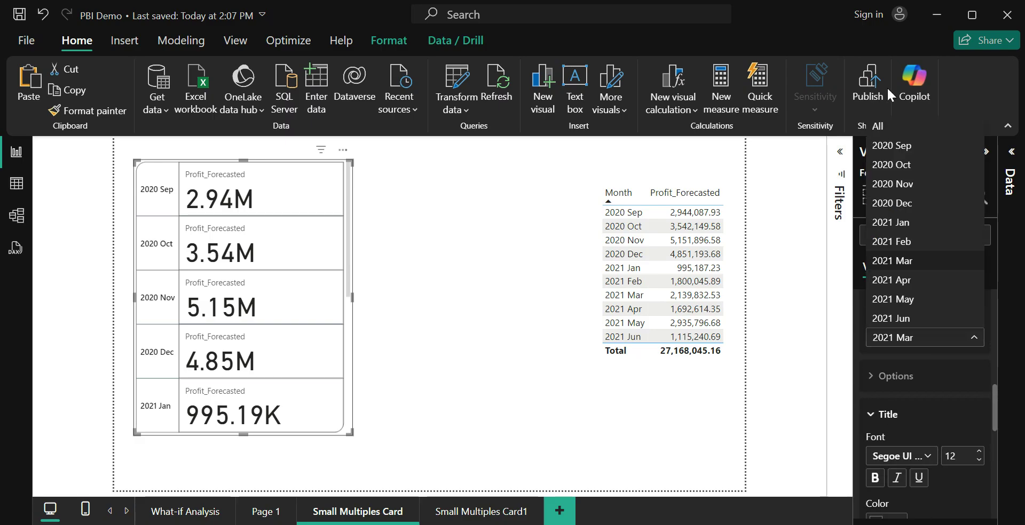
{"action": "left_click", "coordinate": [886, 127]}
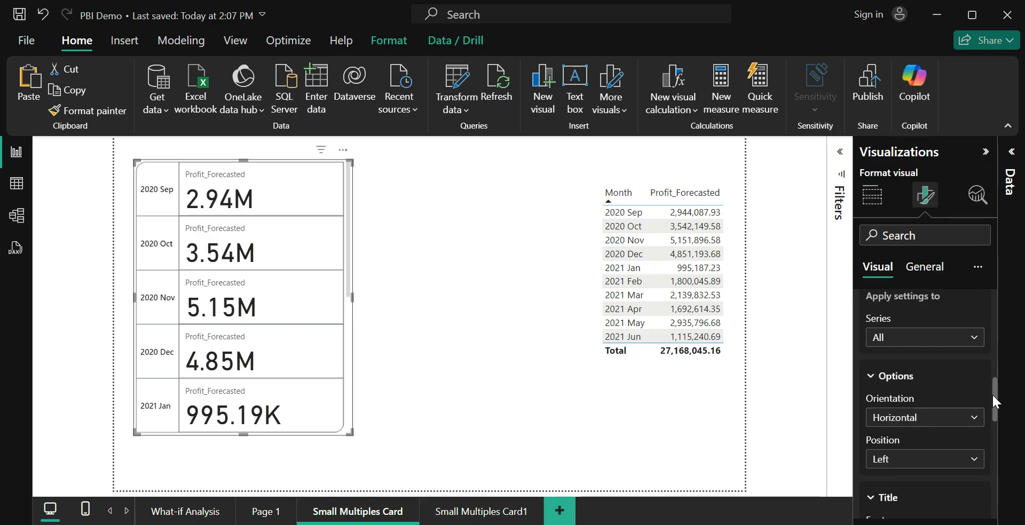
{"action": "left_click_drag", "start_coordinate": [992, 393], "coordinate": [992, 402]}
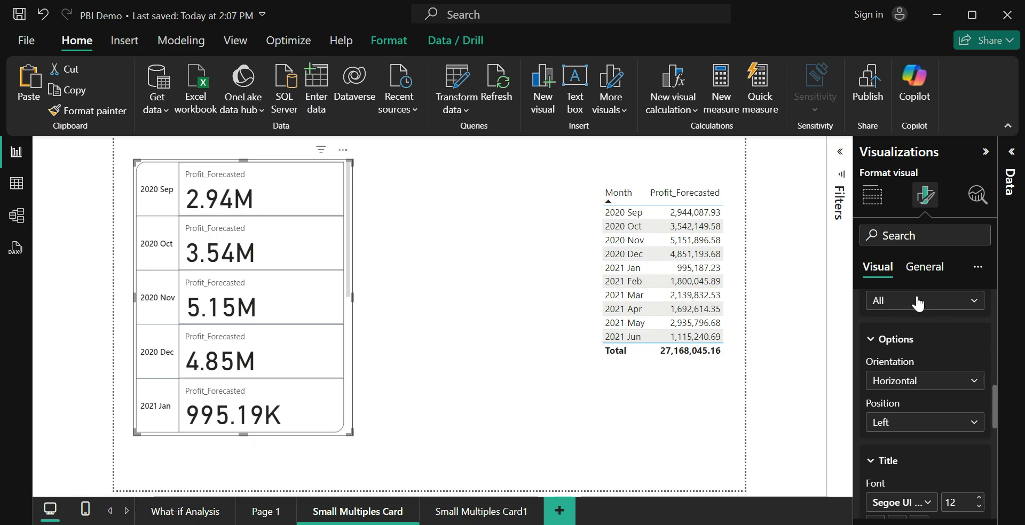
{"action": "left_click", "coordinate": [924, 382]}
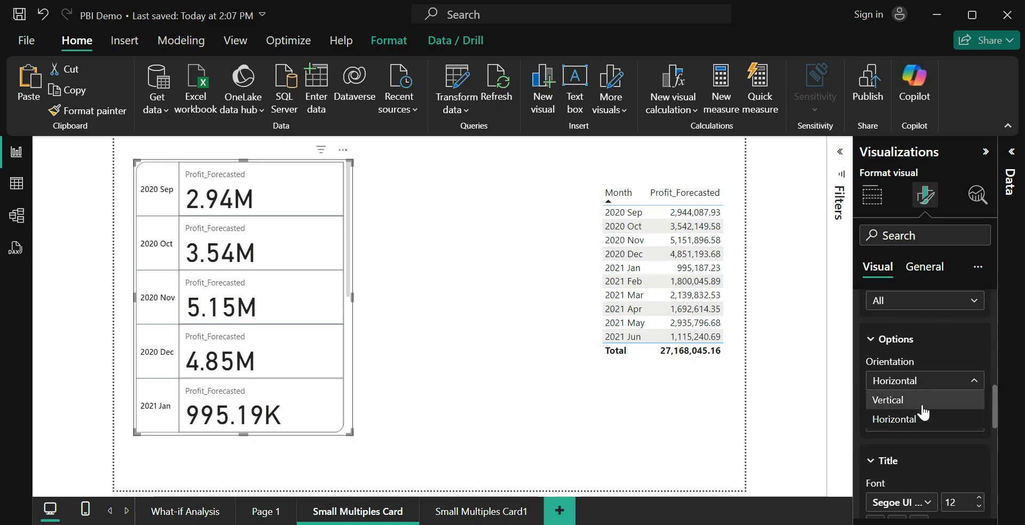
{"action": "left_click", "coordinate": [923, 402]}
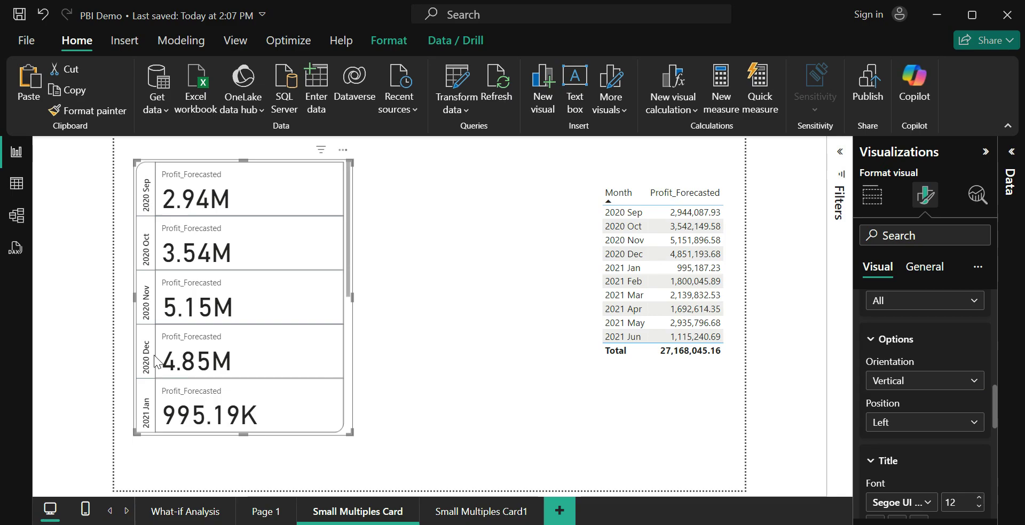
{"action": "left_click", "coordinate": [909, 422]}
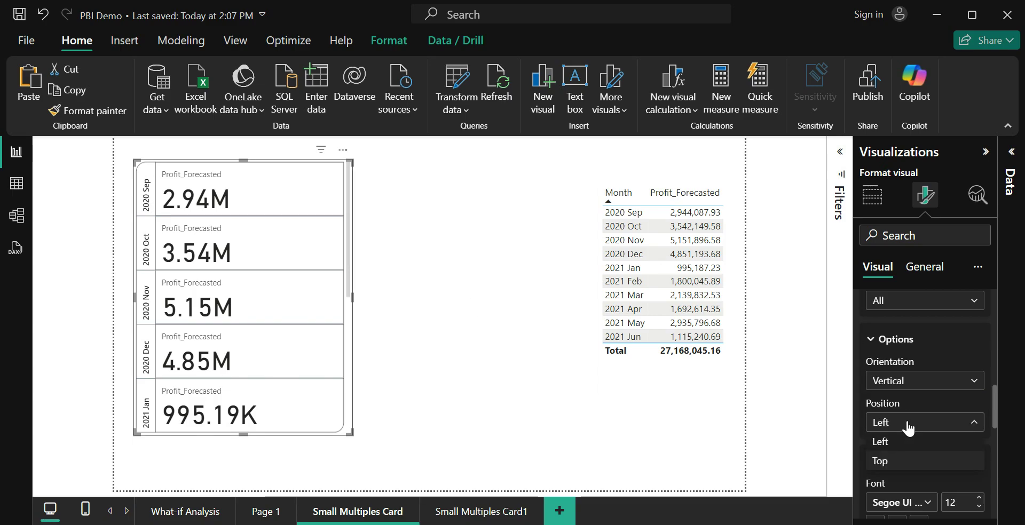
{"action": "left_click", "coordinate": [1005, 413]}
Make the month header text Segoe UI Bold in white.
{"action": "left_click_drag", "start_coordinate": [996, 403], "coordinate": [996, 433]}
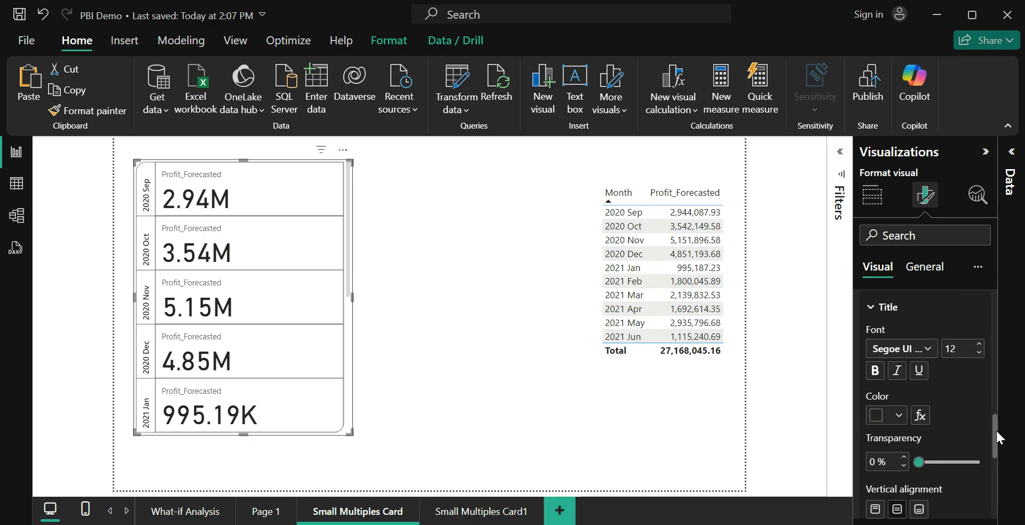
{"action": "left_click", "coordinate": [908, 349]}
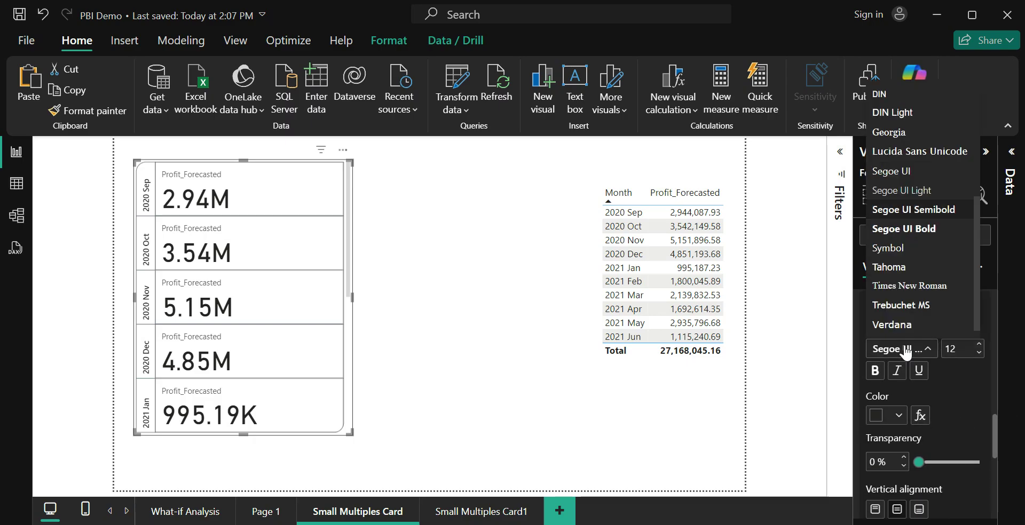
{"action": "left_click", "coordinate": [901, 228]}
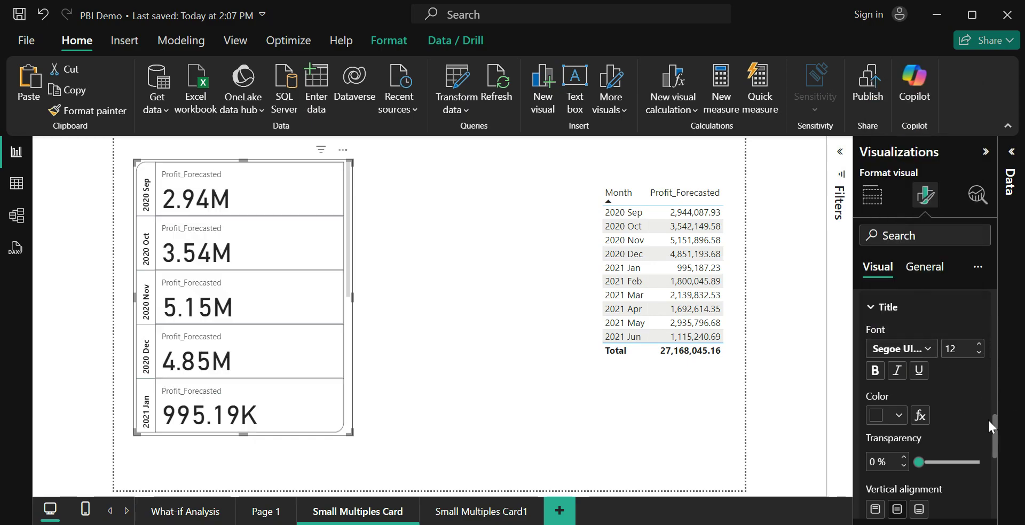
{"action": "left_click", "coordinate": [887, 420]}
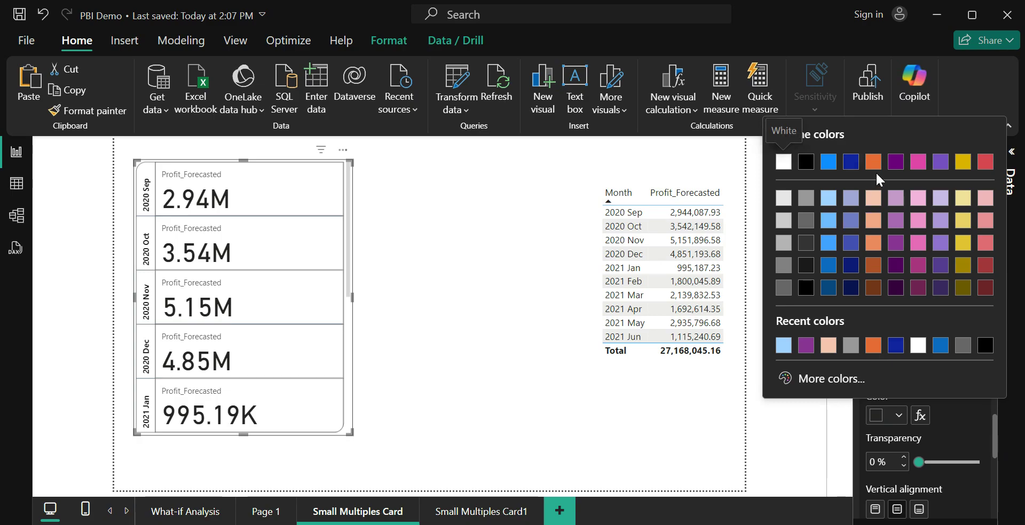
{"action": "left_click", "coordinate": [783, 162]}
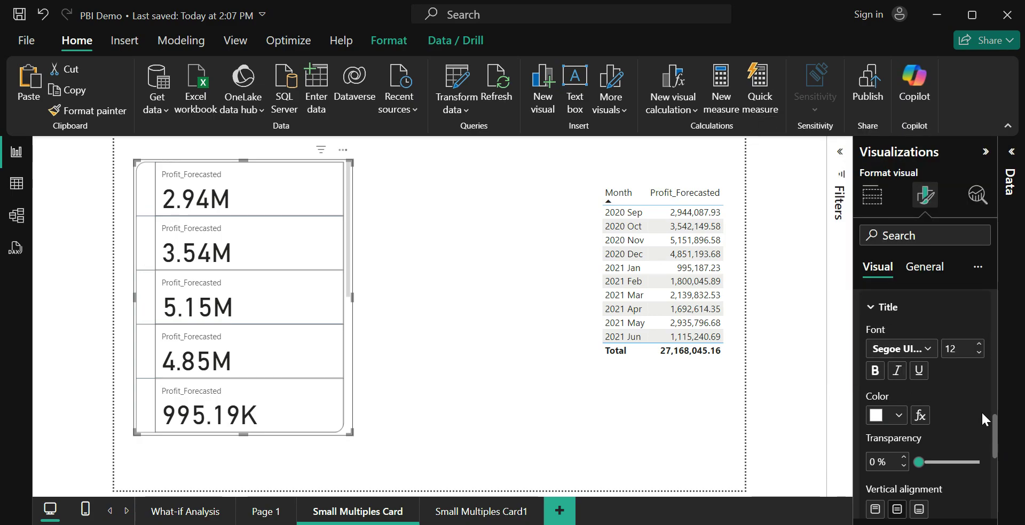
Give the month headers a dark blue background at 30% transparency.
{"action": "left_click_drag", "start_coordinate": [994, 418], "coordinate": [999, 463]}
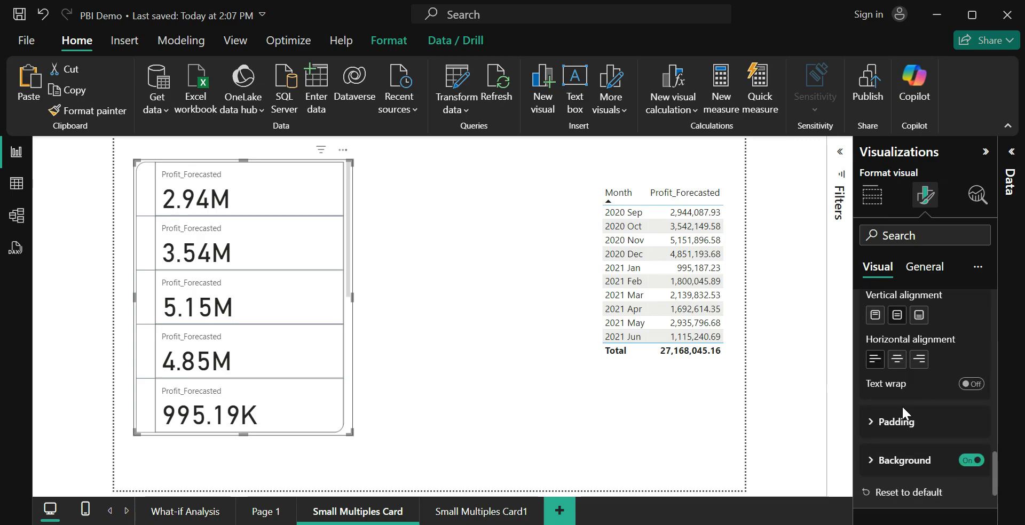
{"action": "left_click", "coordinate": [904, 461]}
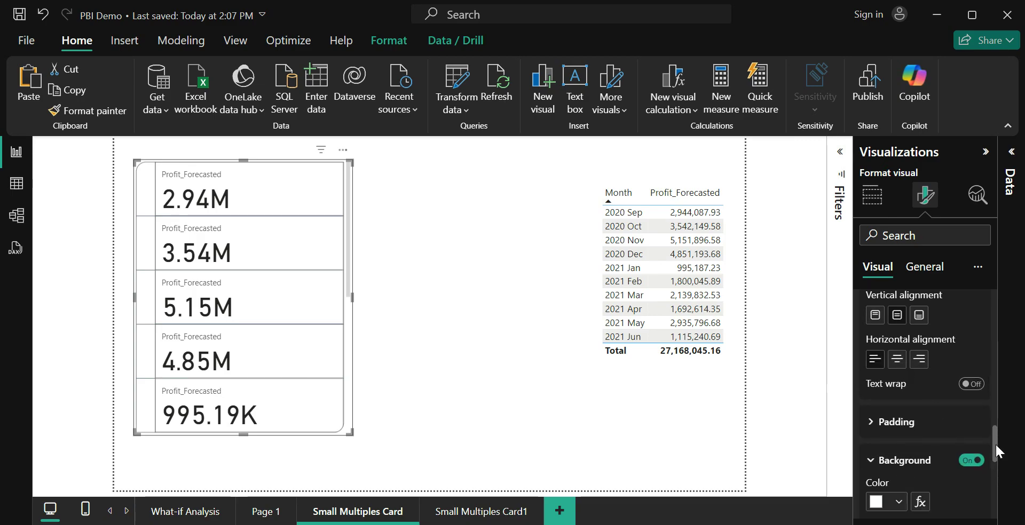
{"action": "left_click_drag", "start_coordinate": [995, 444], "coordinate": [996, 477]}
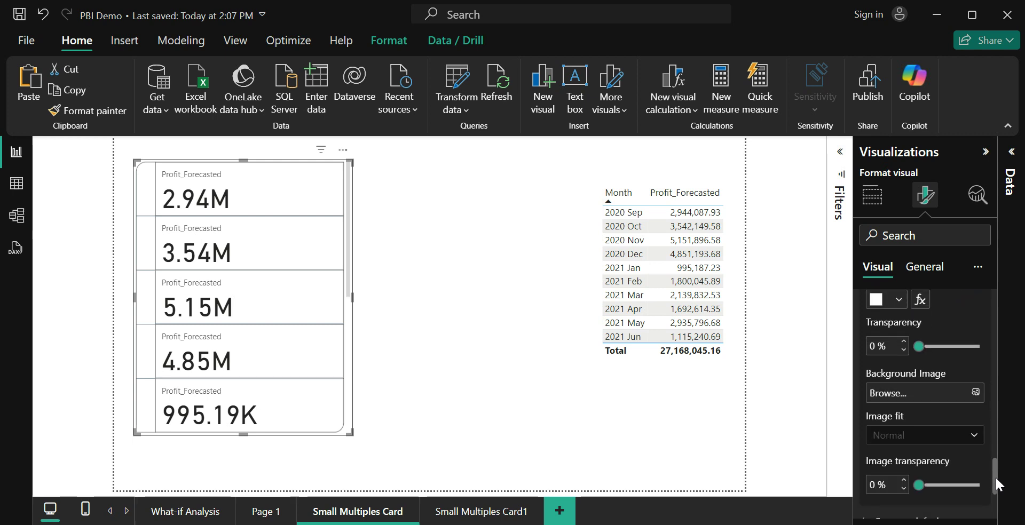
{"action": "left_click", "coordinate": [876, 300]}
{"action": "left_click", "coordinate": [850, 49]}
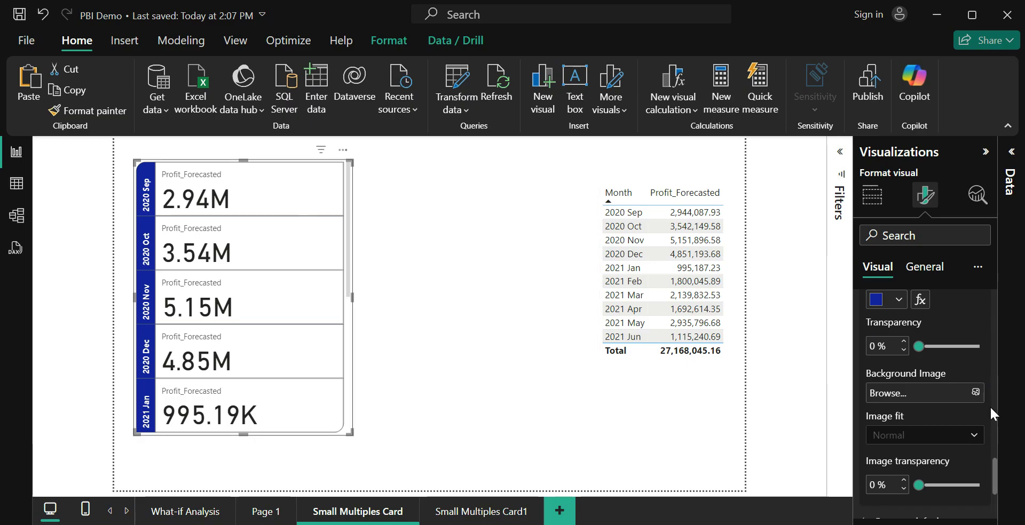
{"action": "left_click_drag", "start_coordinate": [994, 466], "coordinate": [991, 450]}
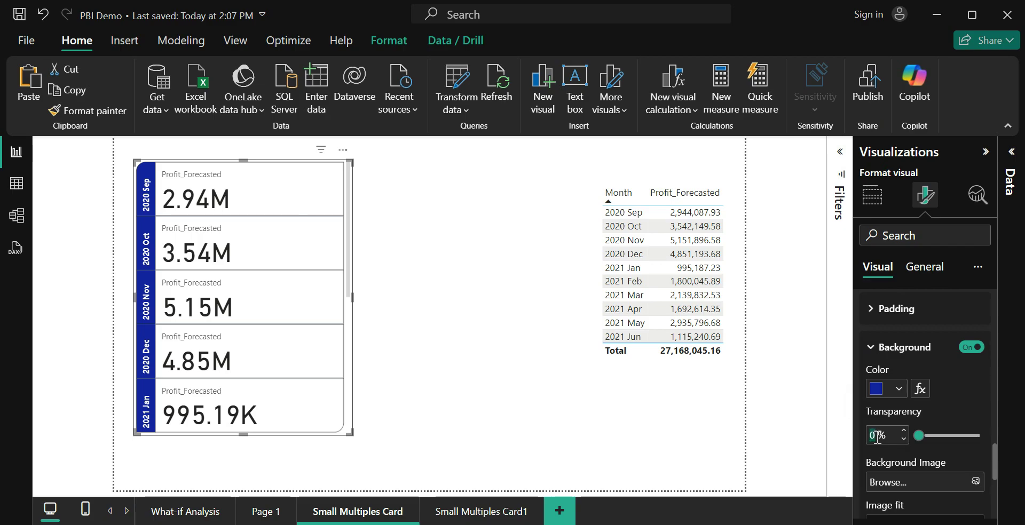
{"action": "type", "text": "0"}
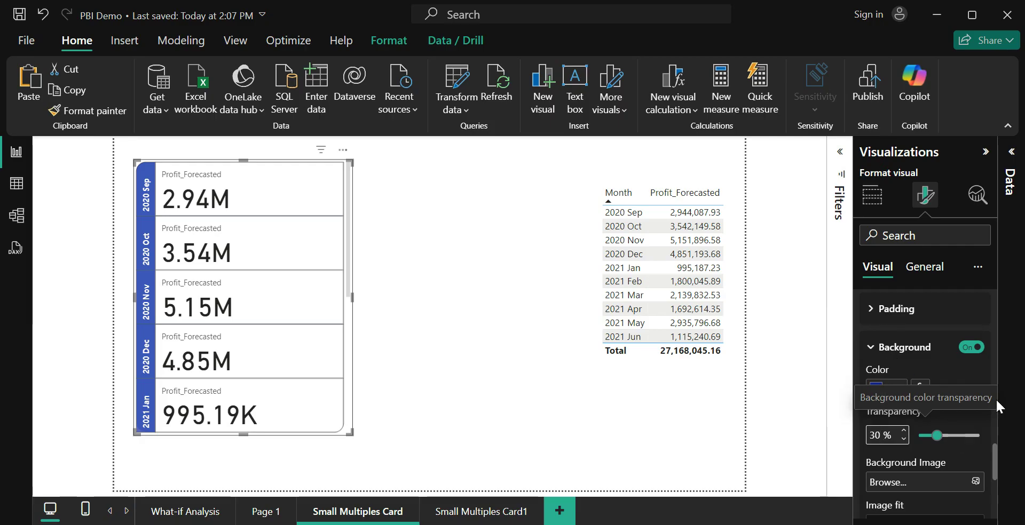
{"action": "left_click", "coordinate": [997, 449]}
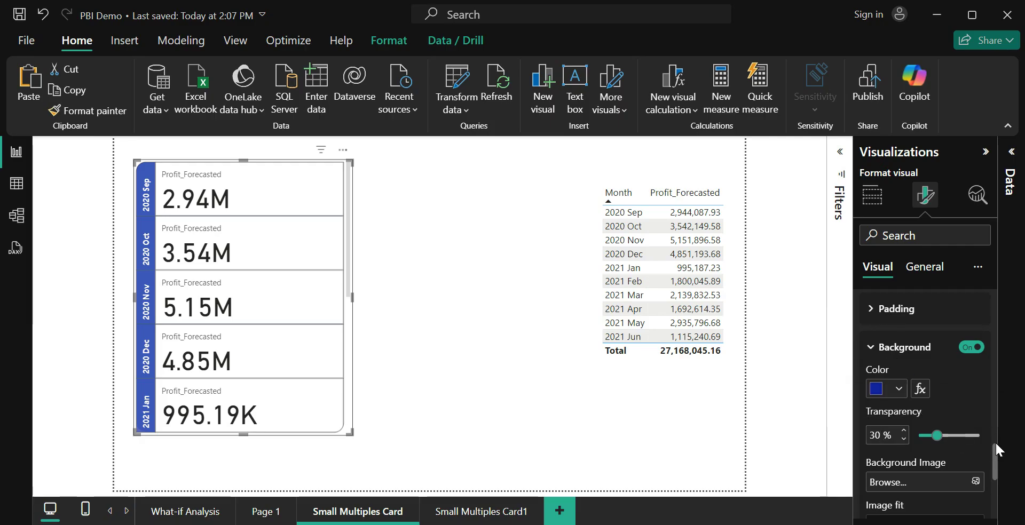
Expand header Padding, collapse Small multiples layout, and paste a copy of the card visual.
{"action": "left_click", "coordinate": [901, 311]}
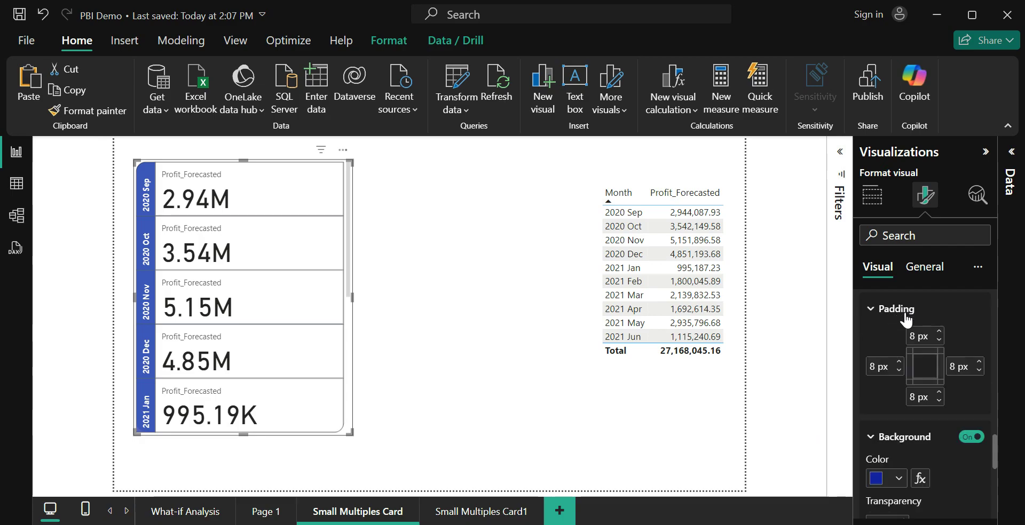
{"action": "left_click_drag", "start_coordinate": [995, 449], "coordinate": [960, 246]}
{"action": "left_click", "coordinate": [886, 337]}
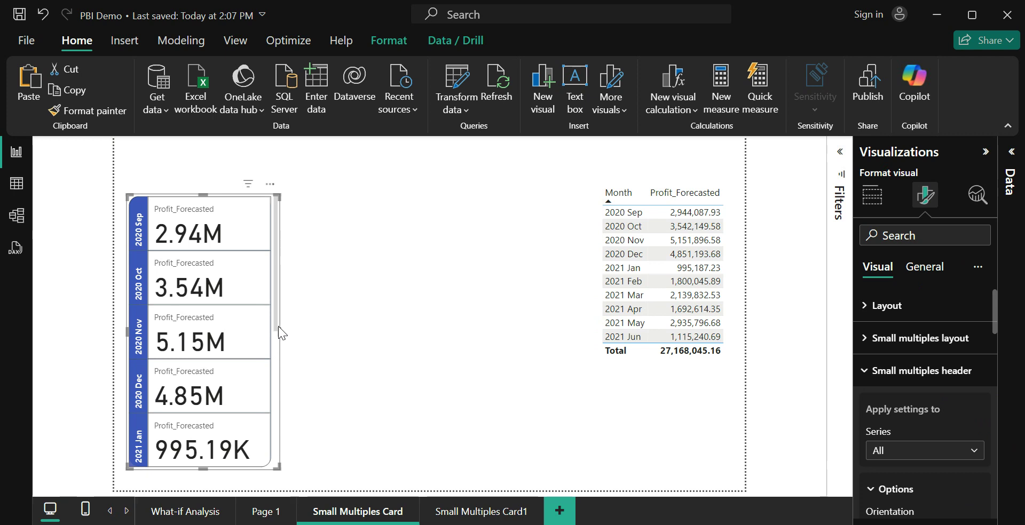
{"action": "left_click", "coordinate": [278, 326]}
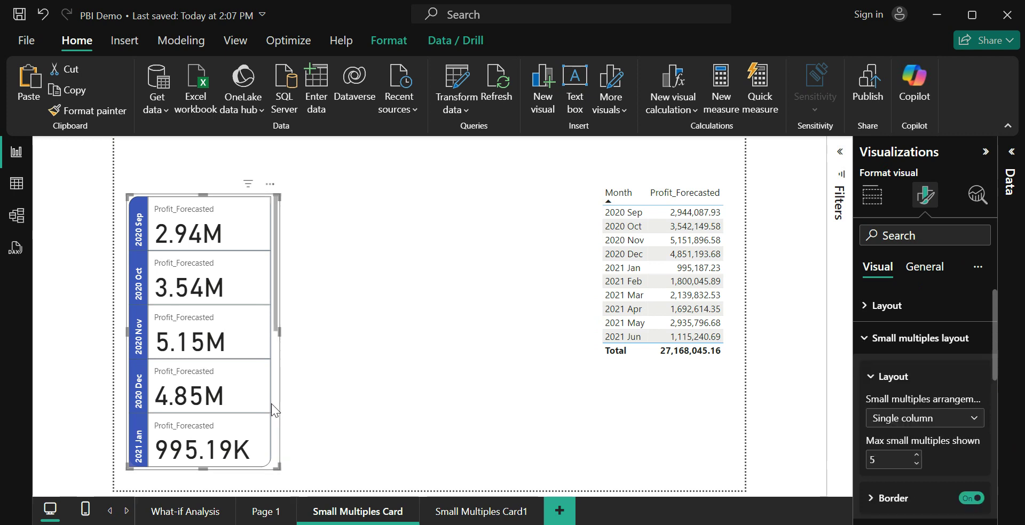
{"action": "key", "text": "ctrl+v"}
Move the copied card beside the original, lay its months in a single row, and resize it at the top left.
{"action": "left_click_drag", "start_coordinate": [271, 404], "coordinate": [434, 414]}
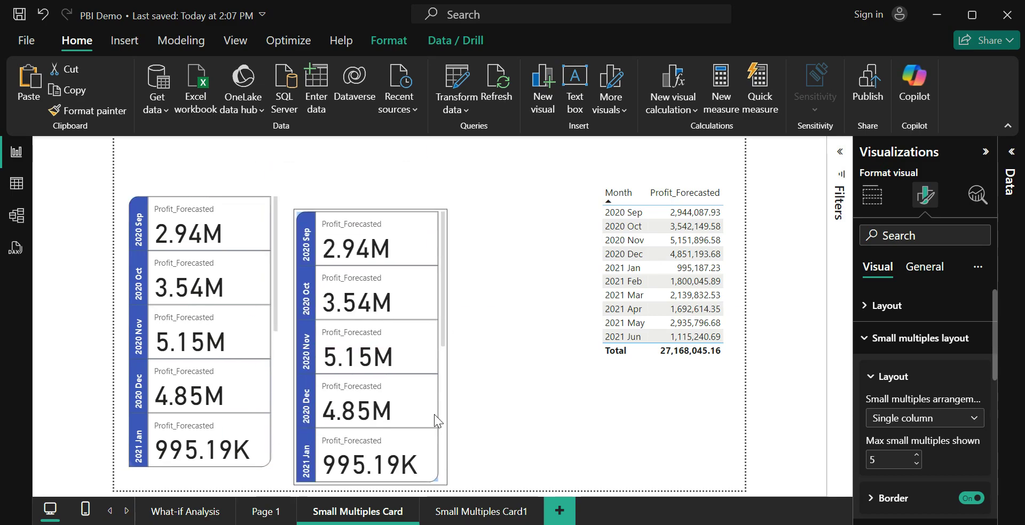
{"action": "left_click", "coordinate": [932, 424]}
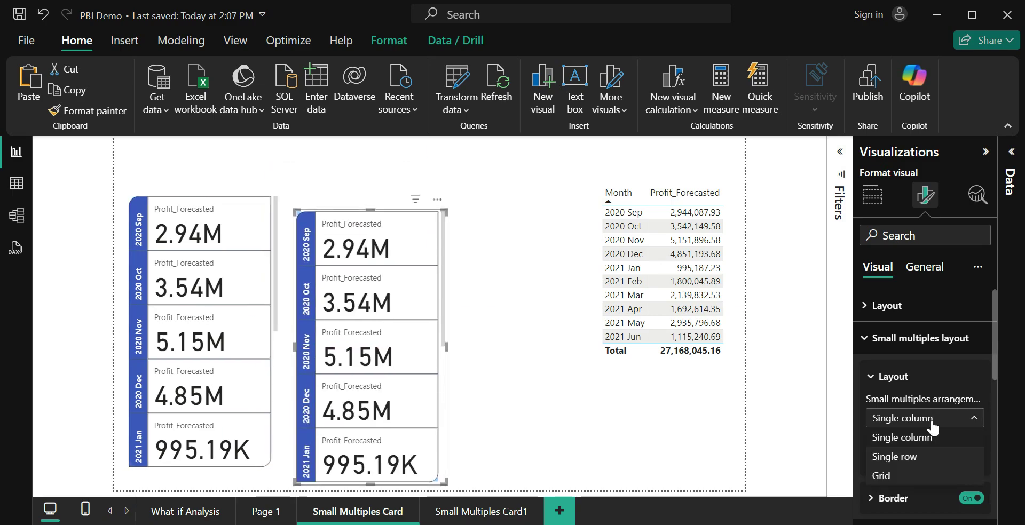
{"action": "left_click", "coordinate": [914, 458]}
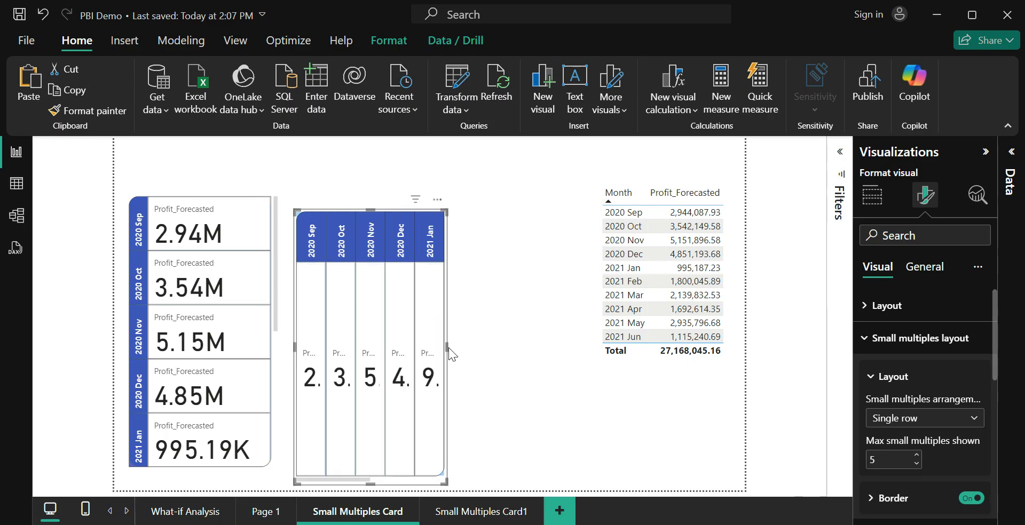
{"action": "left_click_drag", "start_coordinate": [445, 347], "coordinate": [599, 348]}
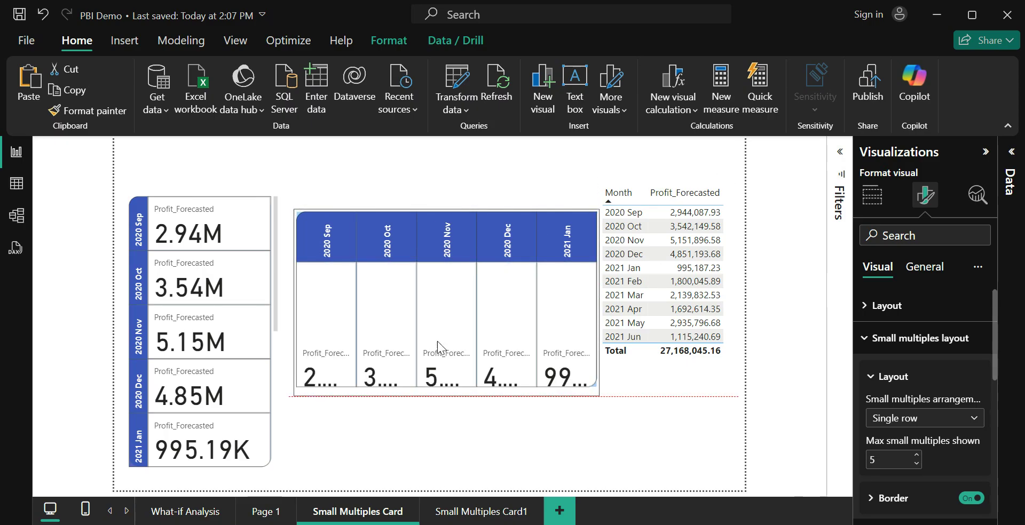
{"action": "left_click_drag", "start_coordinate": [437, 331], "coordinate": [437, 318]}
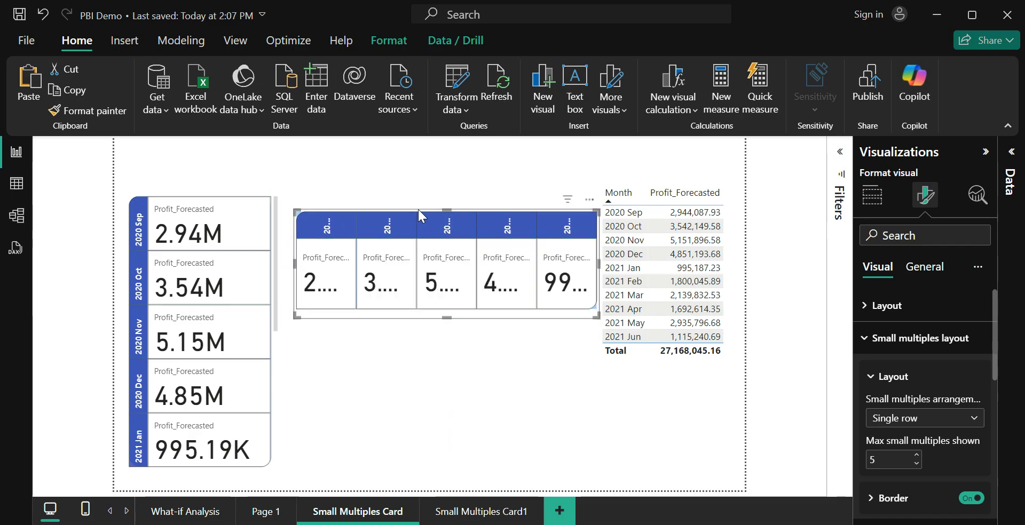
{"action": "left_click_drag", "start_coordinate": [418, 209], "coordinate": [258, 143]}
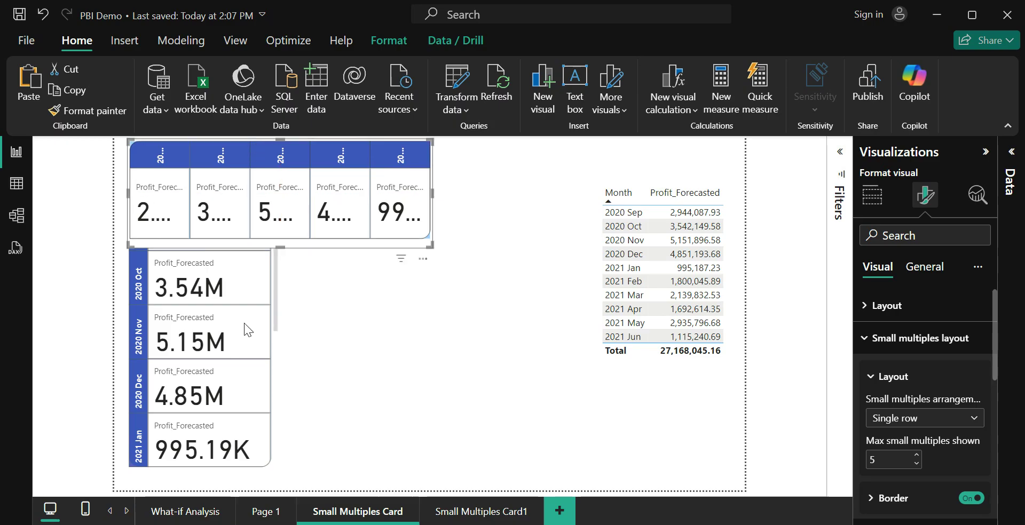
Lower the single-column card below the row card, then make the row card shorter and wider.
{"action": "left_click", "coordinate": [273, 347]}
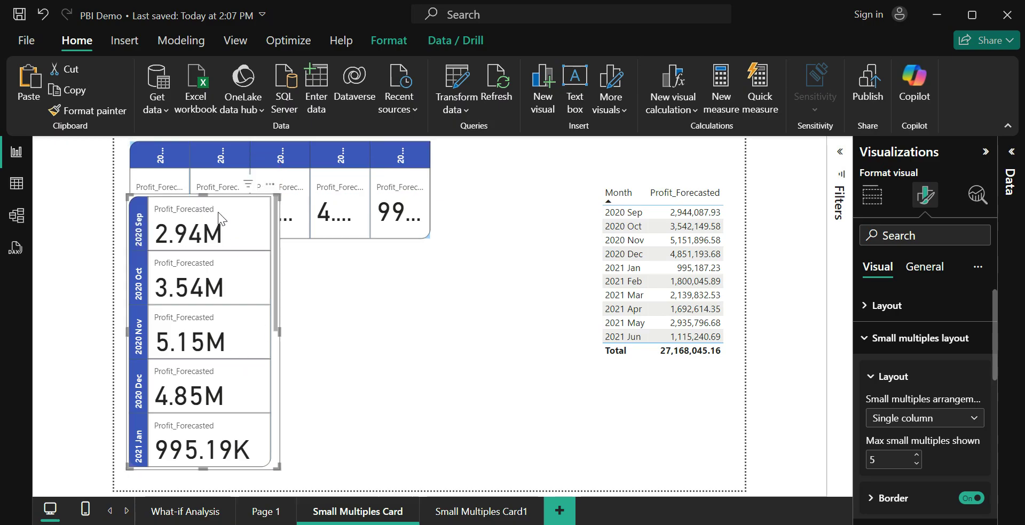
{"action": "left_click_drag", "start_coordinate": [203, 196], "coordinate": [203, 253]}
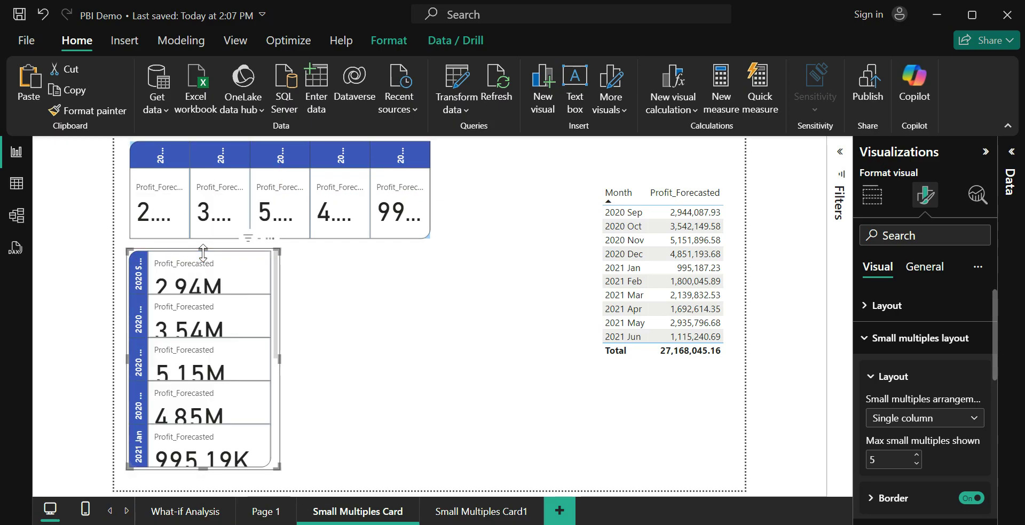
{"action": "left_click", "coordinate": [424, 198]}
{"action": "left_click_drag", "start_coordinate": [280, 245], "coordinate": [281, 227]}
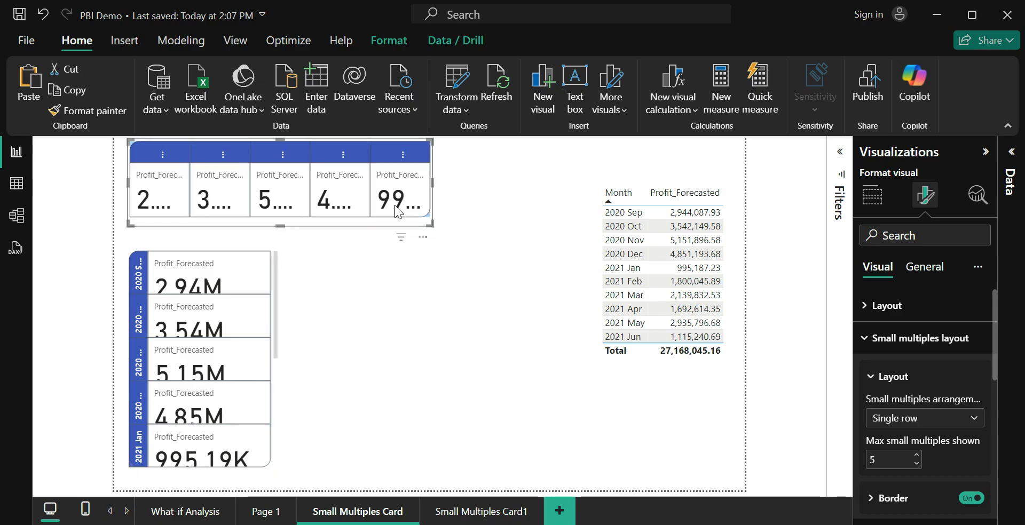
{"action": "left_click_drag", "start_coordinate": [433, 181], "coordinate": [718, 198]}
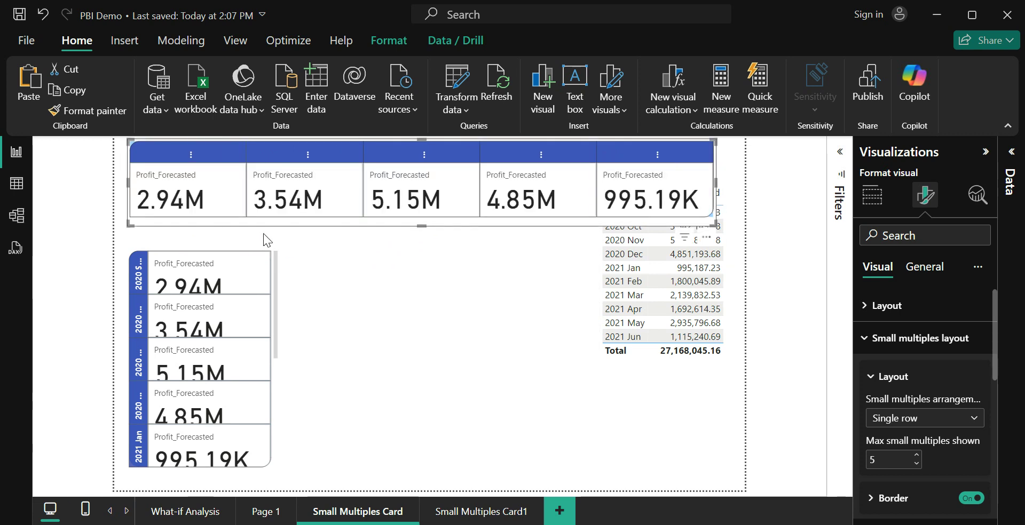
Stretch the single-column card's top back up and extend its bottom so it is taller.
{"action": "left_click", "coordinate": [227, 260]}
{"action": "left_click_drag", "start_coordinate": [203, 250], "coordinate": [203, 223]}
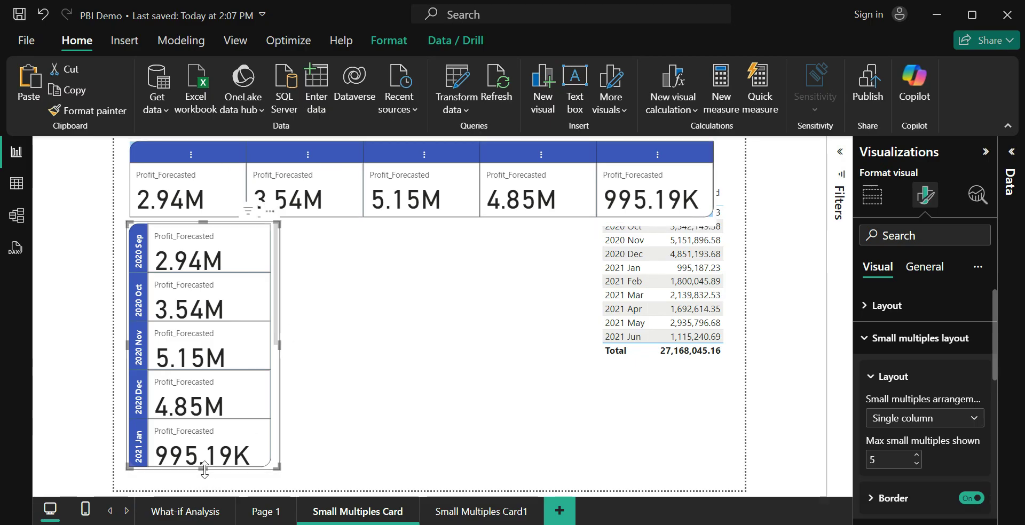
{"action": "left_click_drag", "start_coordinate": [204, 468], "coordinate": [204, 483]}
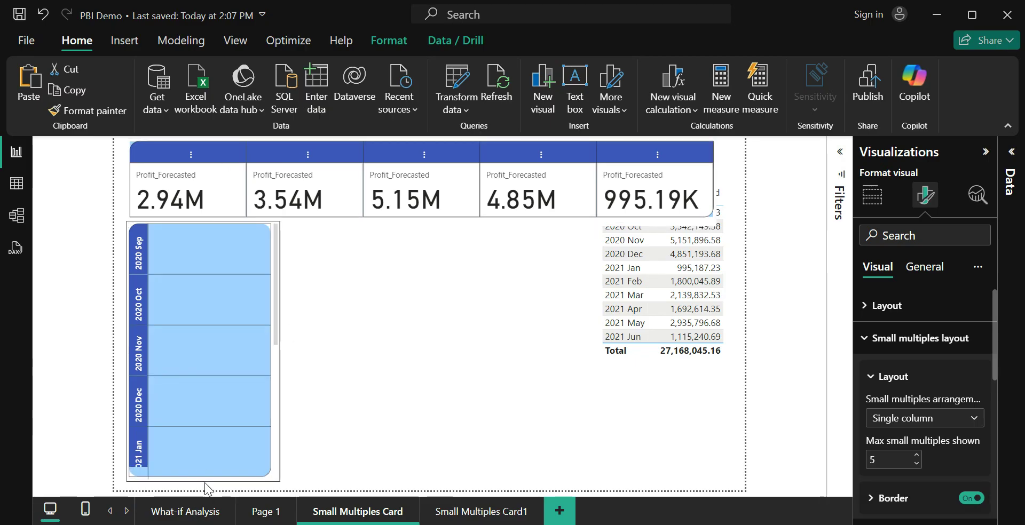
{"action": "left_click", "coordinate": [367, 448]}
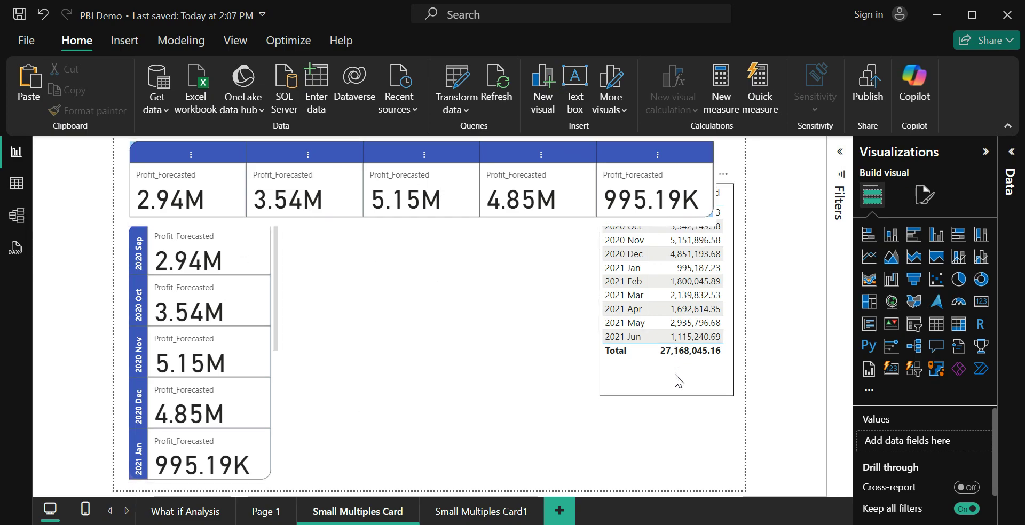
Move and shorten the table, then paste a copy of the single-column card to its right.
{"action": "left_click_drag", "start_coordinate": [678, 381], "coordinate": [680, 462]}
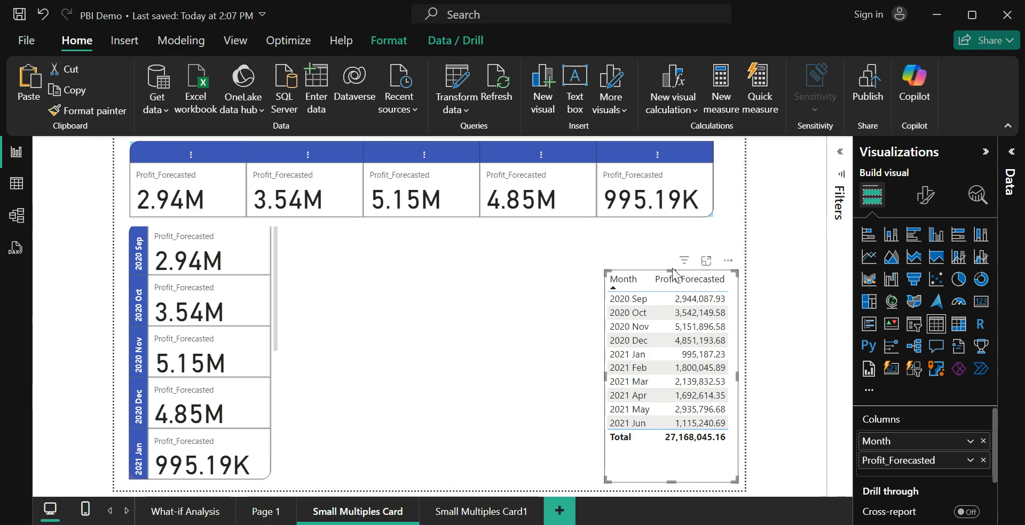
{"action": "left_click_drag", "start_coordinate": [672, 271], "coordinate": [672, 294]}
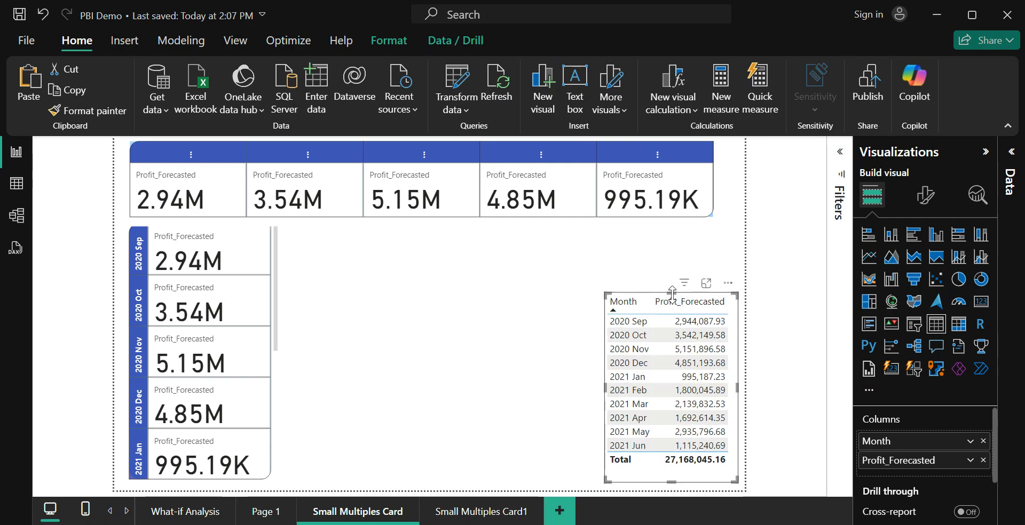
{"action": "left_click", "coordinate": [272, 282]}
{"action": "left_click_drag", "start_coordinate": [271, 281], "coordinate": [433, 319]}
{"action": "key", "text": "ctrl+c"}
{"action": "key", "text": "ctrl+v"}
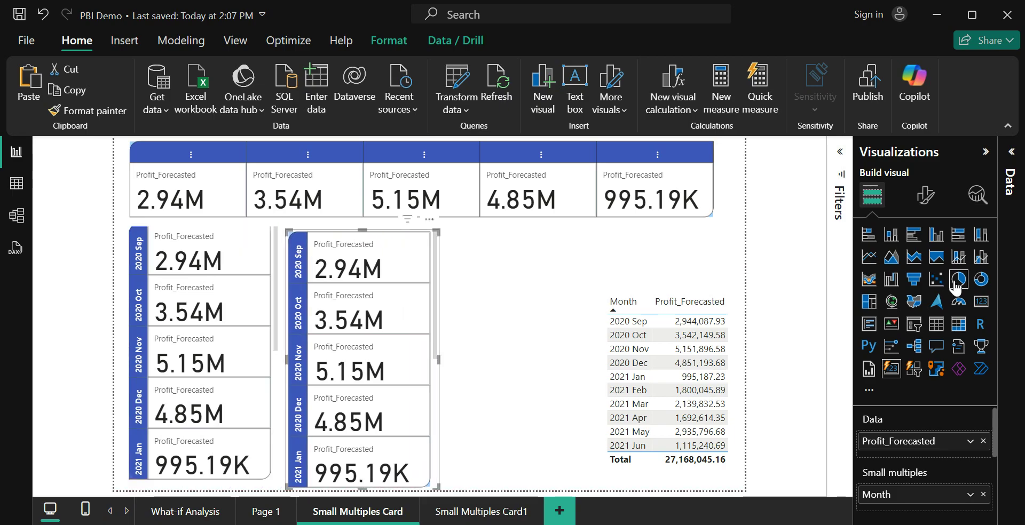
Set the copy's small multiples arrangement to Grid and widen it to the right.
{"action": "left_click", "coordinate": [926, 197]}
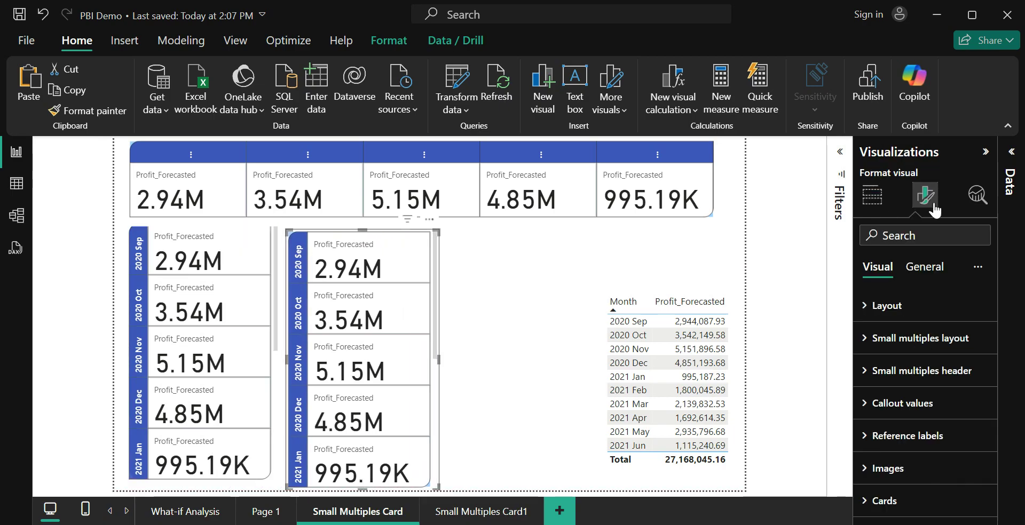
{"action": "left_click", "coordinate": [876, 338]}
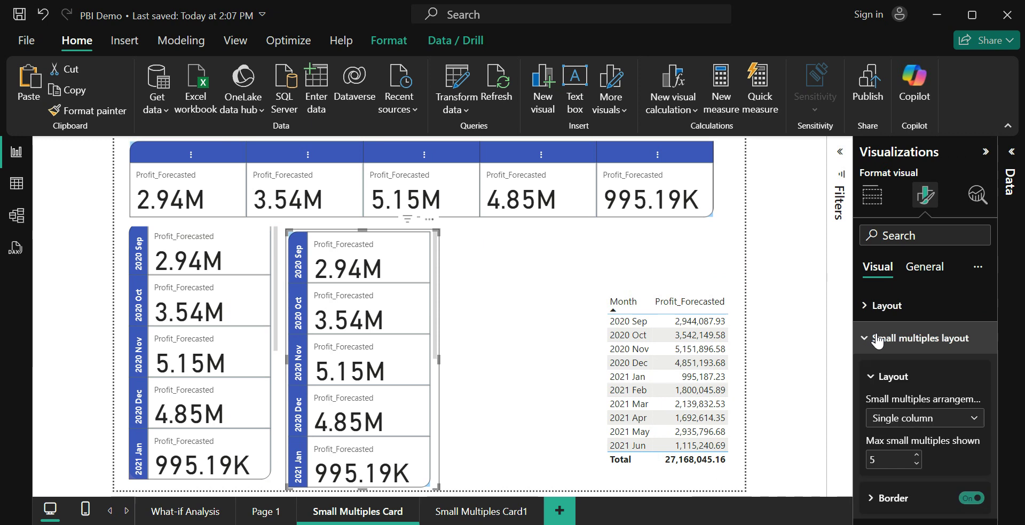
{"action": "left_click", "coordinate": [884, 419]}
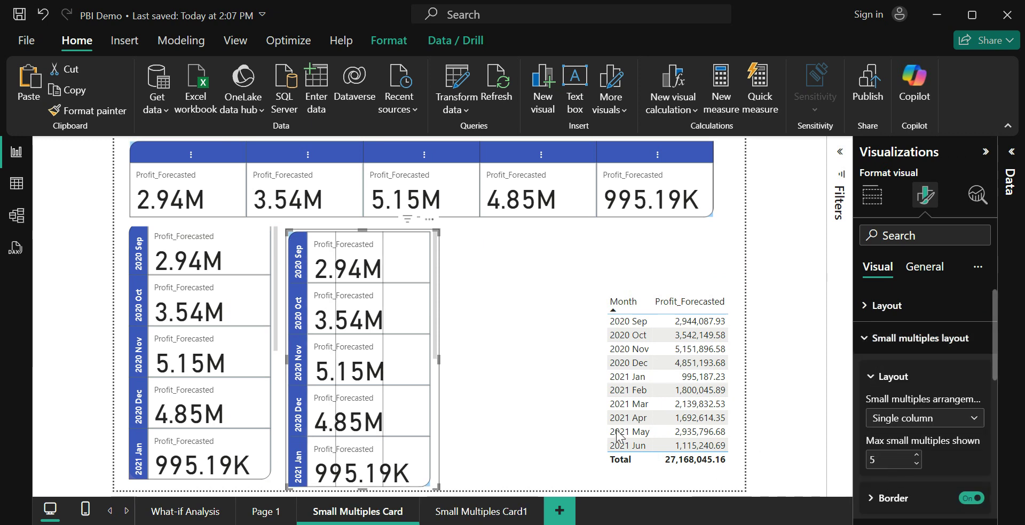
{"action": "left_click", "coordinate": [889, 476]}
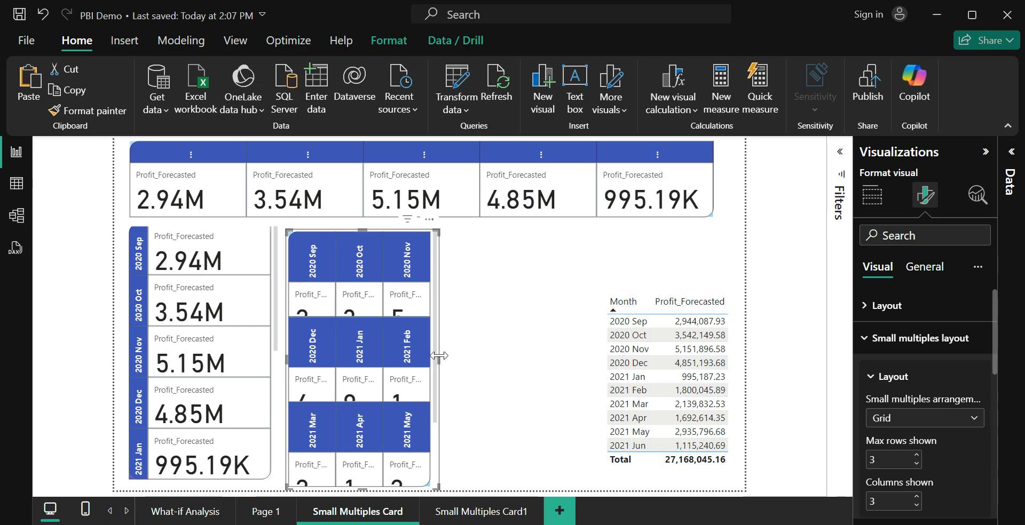
{"action": "left_click_drag", "start_coordinate": [439, 355], "coordinate": [602, 356]}
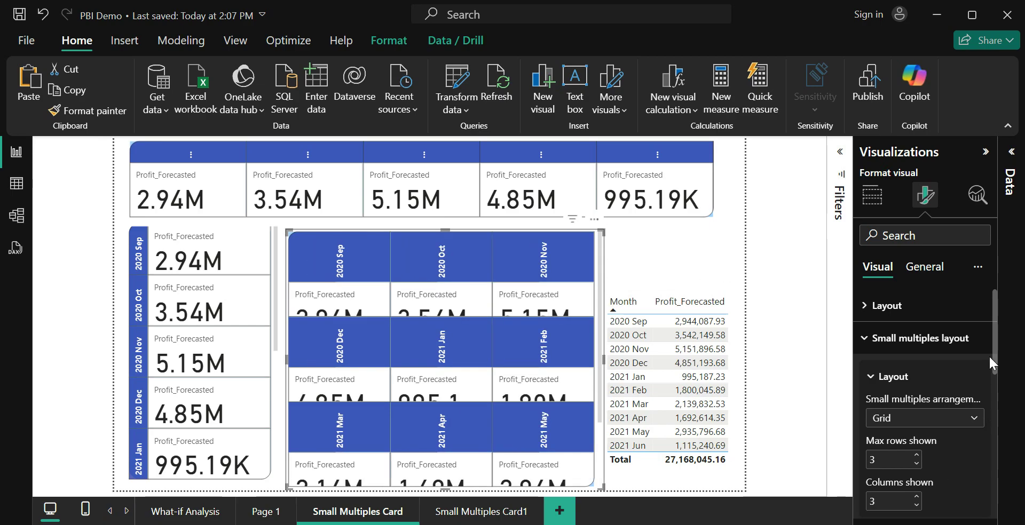
Set the grid card's small multiples header orientation to Horizontal.
{"action": "left_click_drag", "start_coordinate": [994, 355], "coordinate": [1014, 502]}
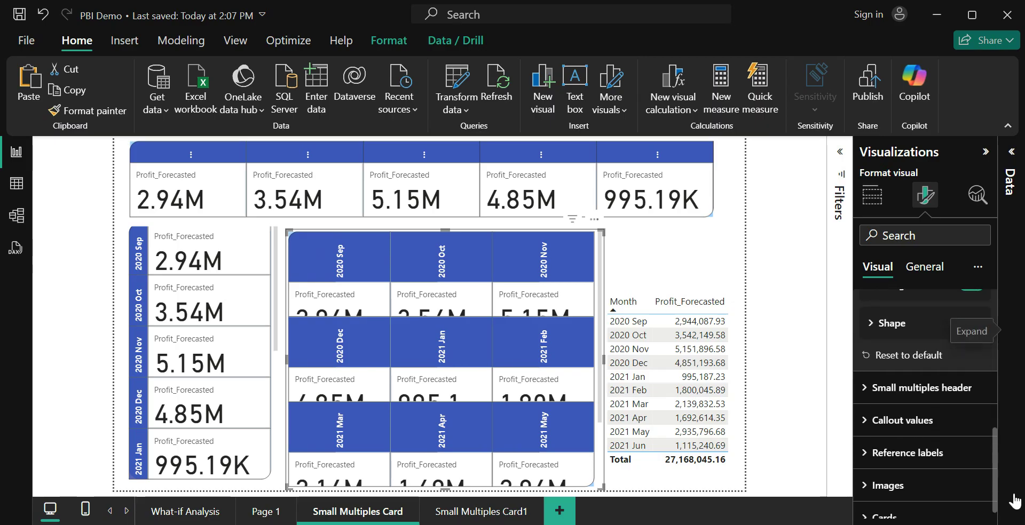
{"action": "left_click", "coordinate": [947, 396]}
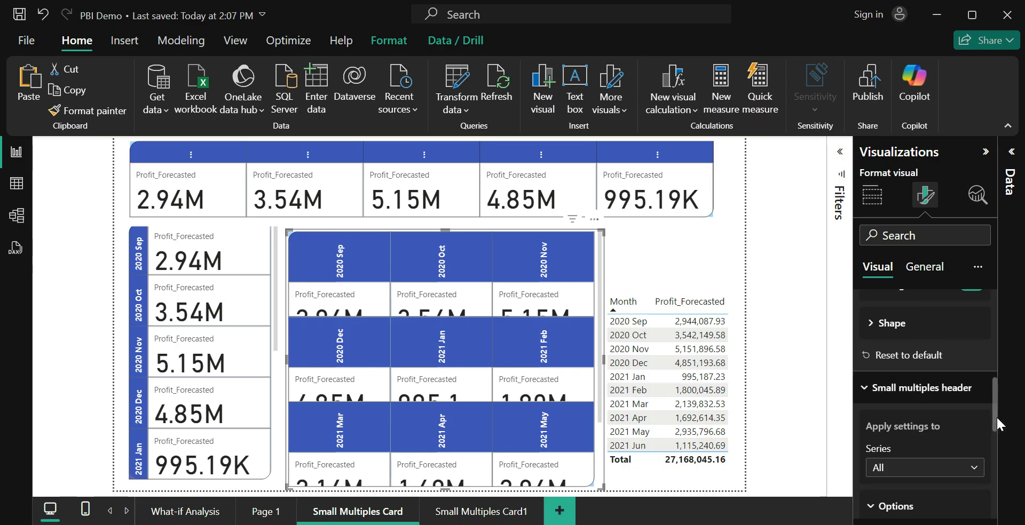
{"action": "left_click_drag", "start_coordinate": [994, 414], "coordinate": [1001, 455]}
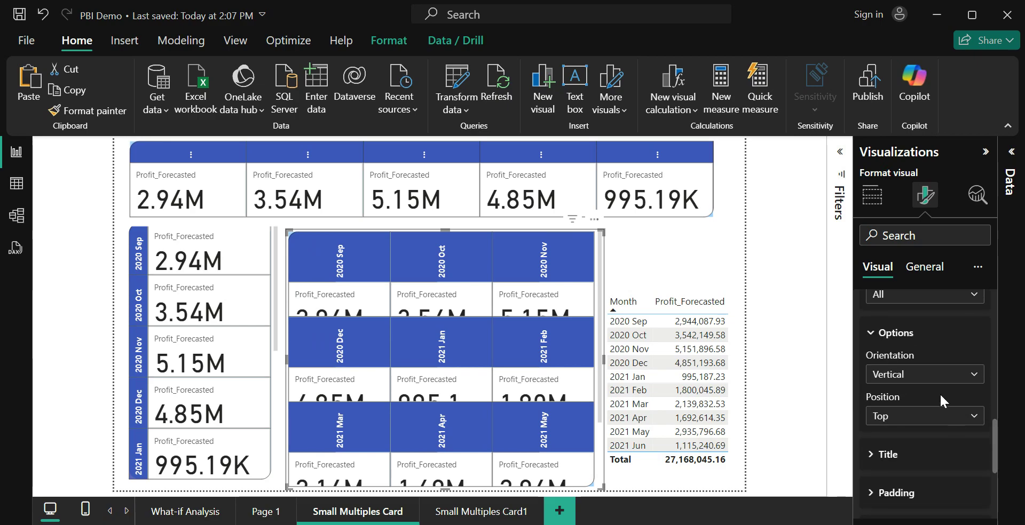
{"action": "left_click", "coordinate": [930, 382]}
{"action": "left_click", "coordinate": [915, 413]}
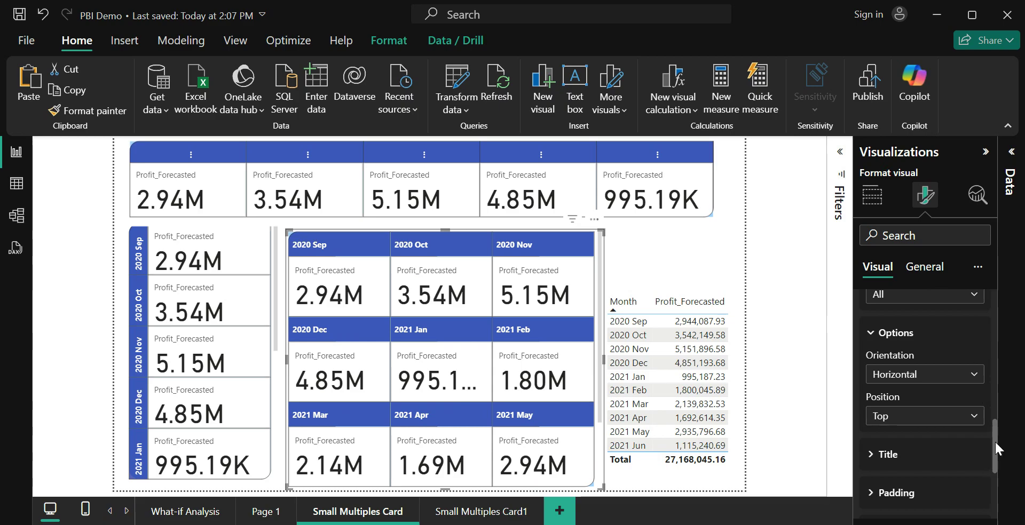
{"action": "left_click_drag", "start_coordinate": [995, 442], "coordinate": [992, 419]}
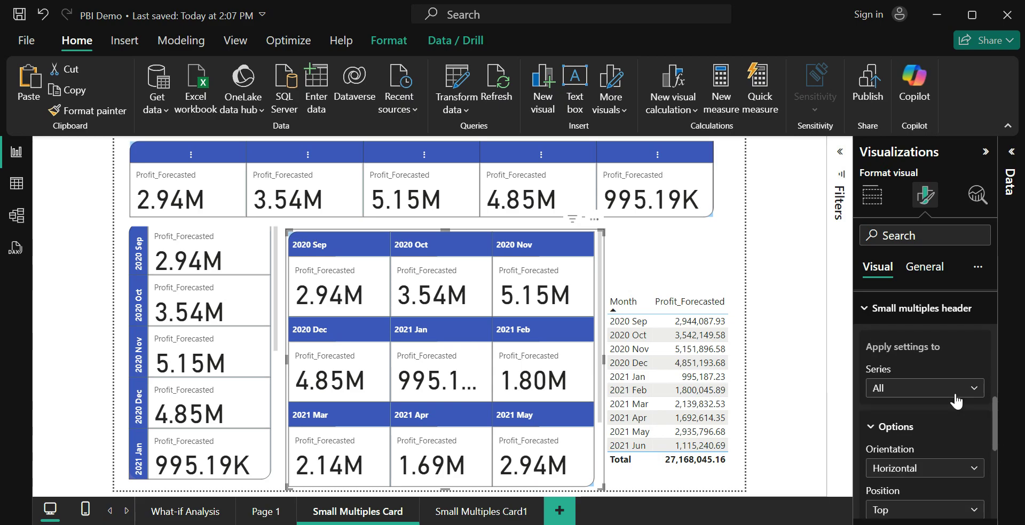
Set the grid card's header series to 2020 Nov and give its background the orange theme colour.
{"action": "left_click", "coordinate": [898, 391]}
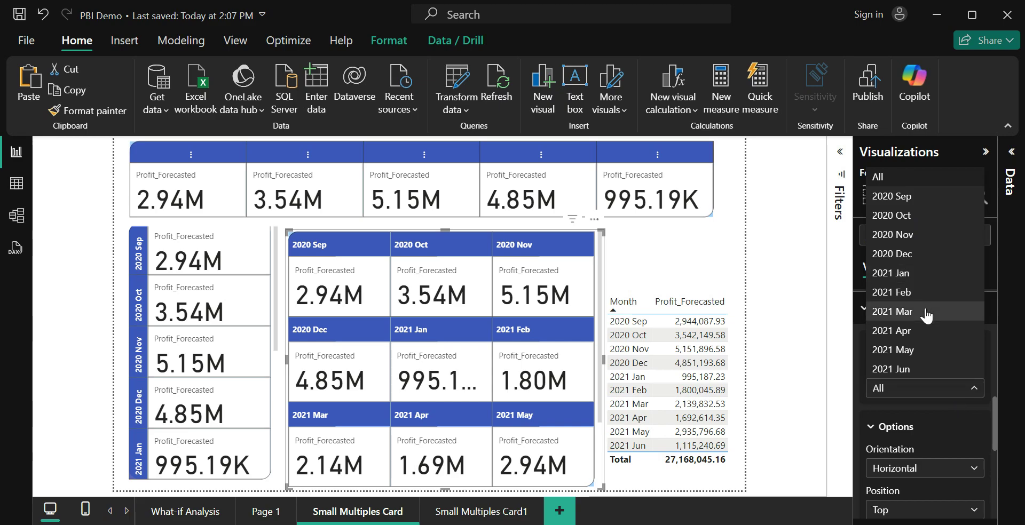
{"action": "left_click", "coordinate": [914, 236]}
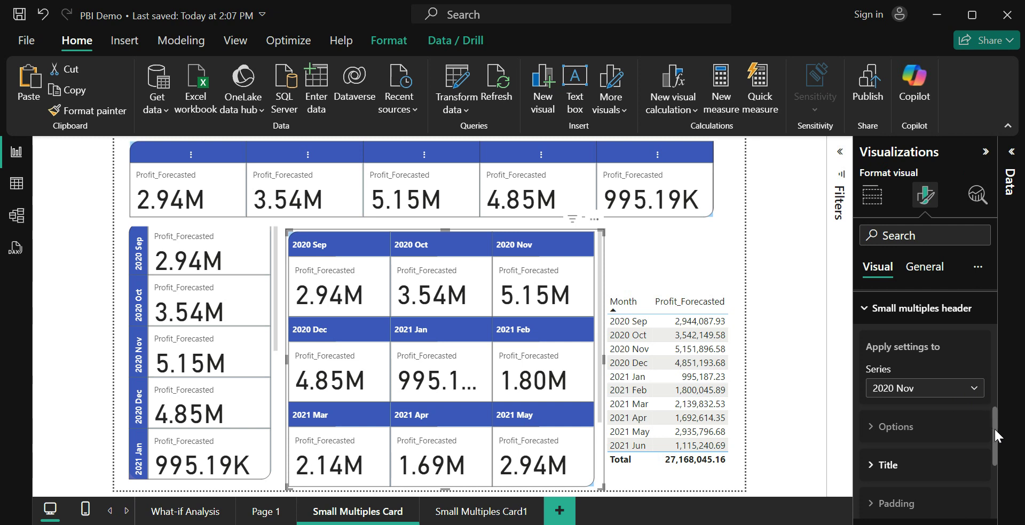
{"action": "scroll", "coordinate": [995, 430], "scroll_direction": "down", "scroll_amount": 3}
{"action": "left_click", "coordinate": [930, 420]}
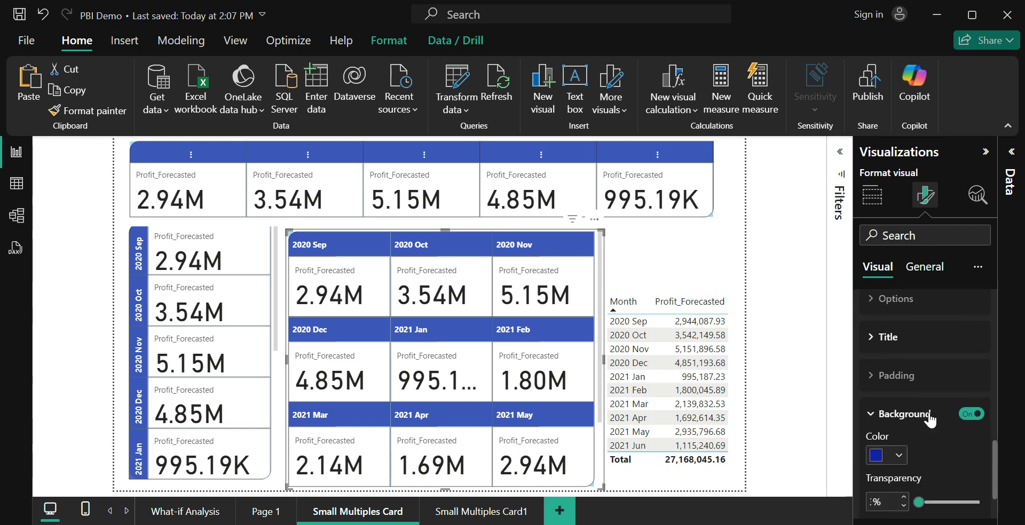
{"action": "left_click", "coordinate": [899, 457]}
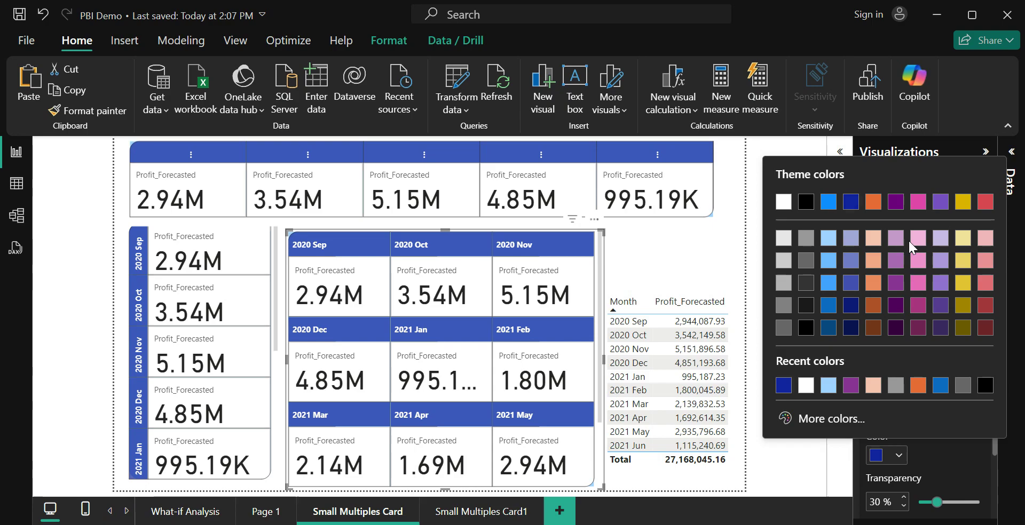
{"action": "left_click", "coordinate": [874, 203]}
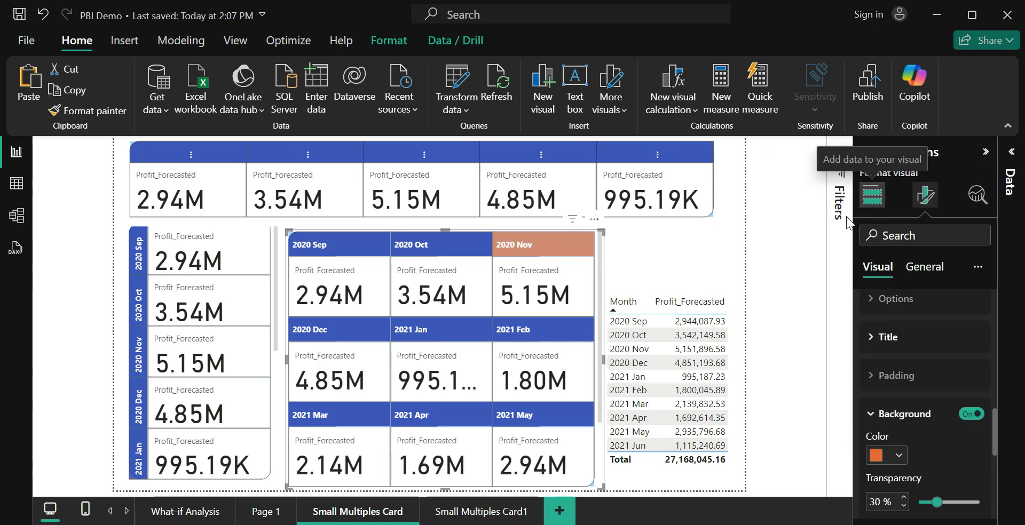
{"action": "left_click", "coordinate": [709, 271]}
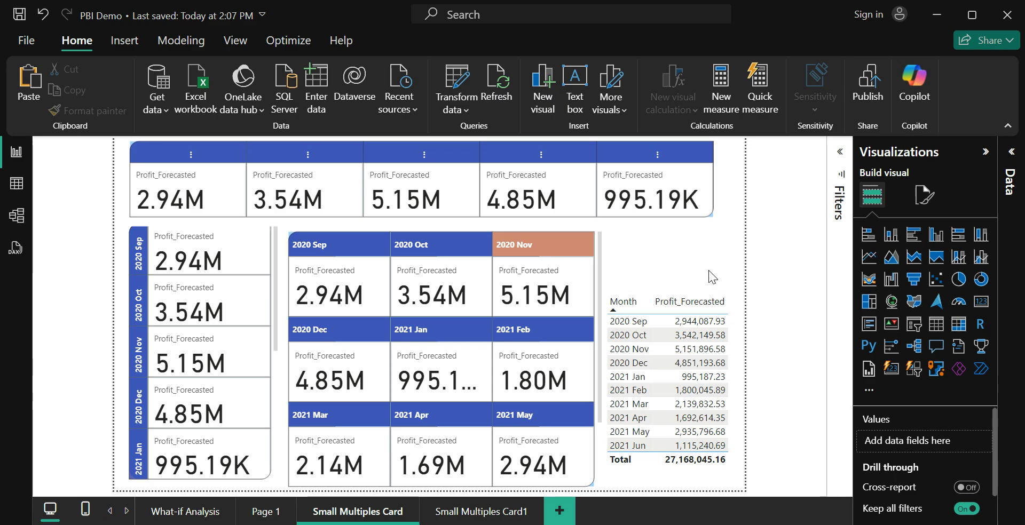
{"action": "left_click", "coordinate": [598, 252]}
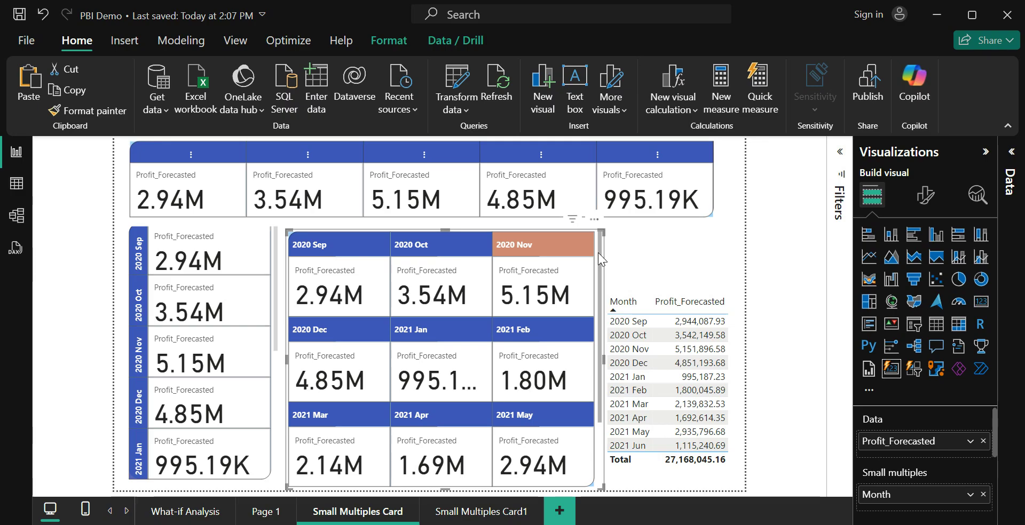
On the single-row card, set the small multiples header series to All and orientation to Horizontal.
{"action": "left_click", "coordinate": [598, 252]}
{"action": "left_click", "coordinate": [713, 216]}
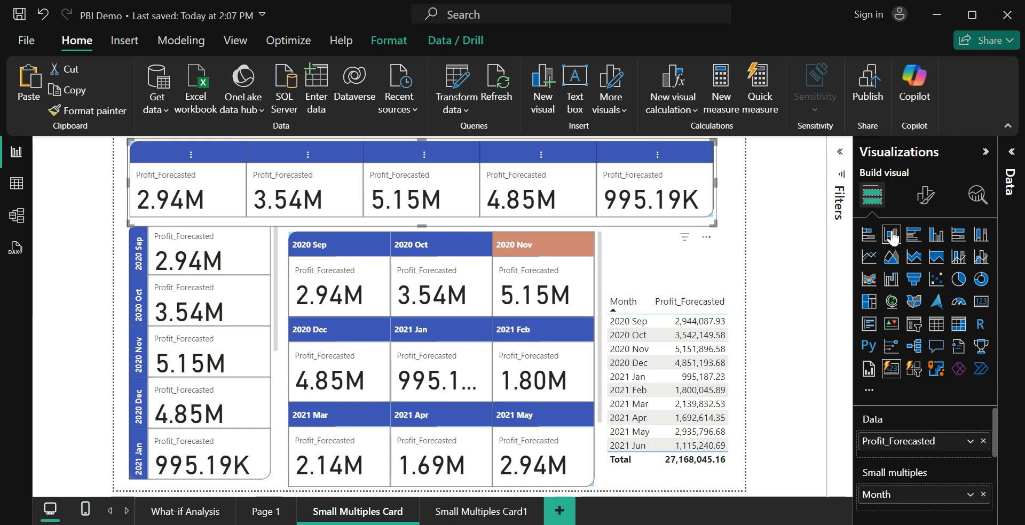
{"action": "left_click", "coordinate": [926, 195]}
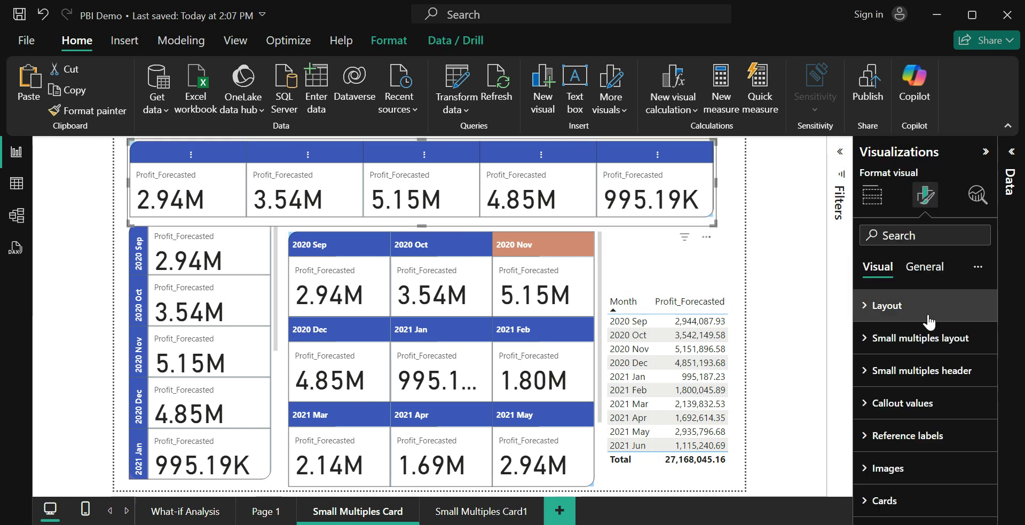
{"action": "left_click", "coordinate": [890, 346]}
{"action": "left_click", "coordinate": [890, 346]}
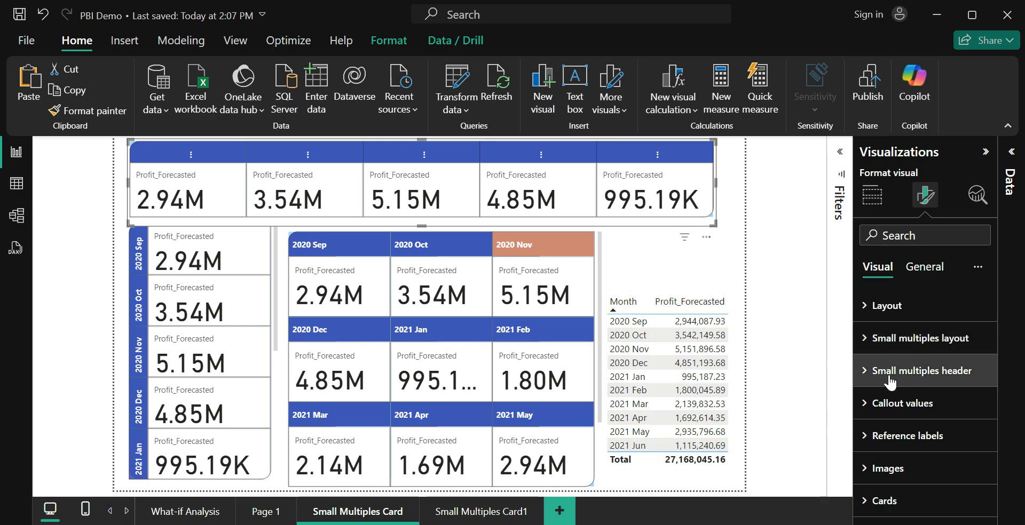
{"action": "left_click", "coordinate": [908, 370]}
{"action": "mouse_move", "coordinate": [994, 303]}
{"action": "left_mouse_down"}
{"action": "mouse_move", "coordinate": [994, 385]}
{"action": "mouse_move", "coordinate": [992, 317]}
{"action": "left_mouse_up"}
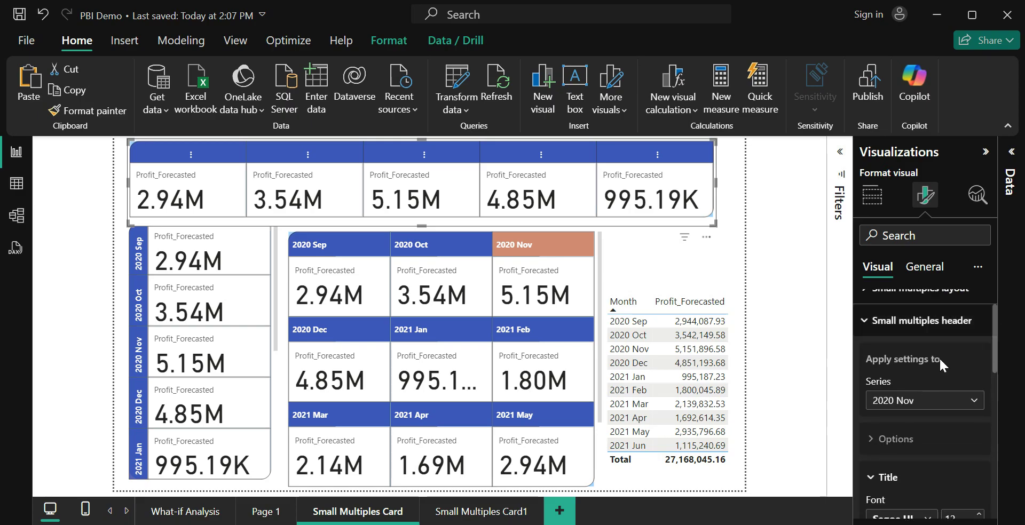
{"action": "left_click", "coordinate": [910, 401]}
{"action": "left_click", "coordinate": [886, 193]}
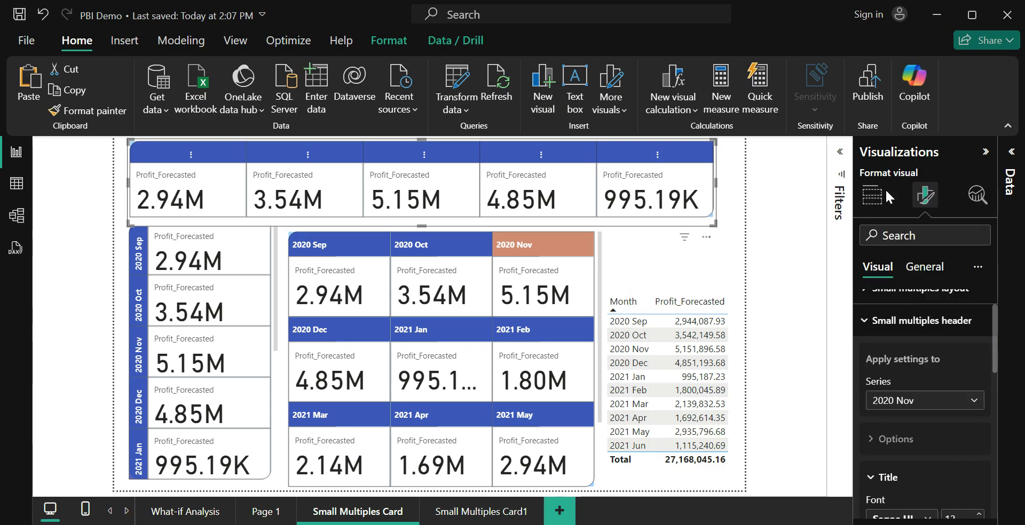
{"action": "left_click_drag", "start_coordinate": [994, 316], "coordinate": [994, 337]}
{"action": "left_click", "coordinate": [934, 422]}
{"action": "left_click", "coordinate": [915, 460]}
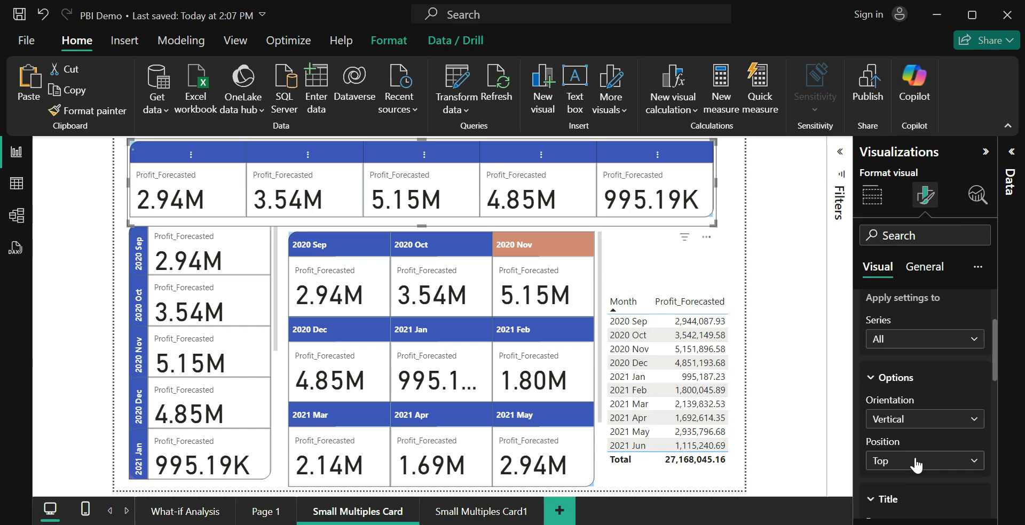
{"action": "left_click", "coordinate": [739, 228]}
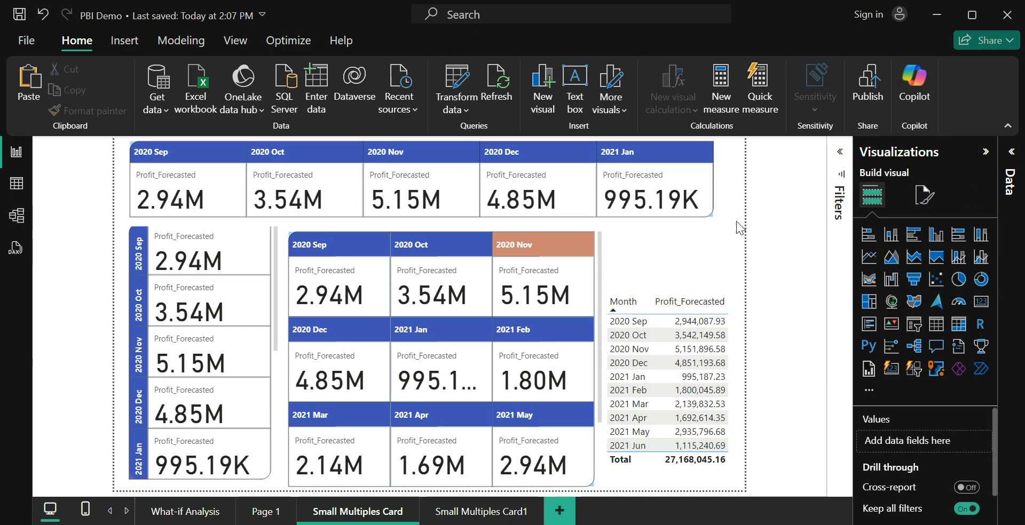